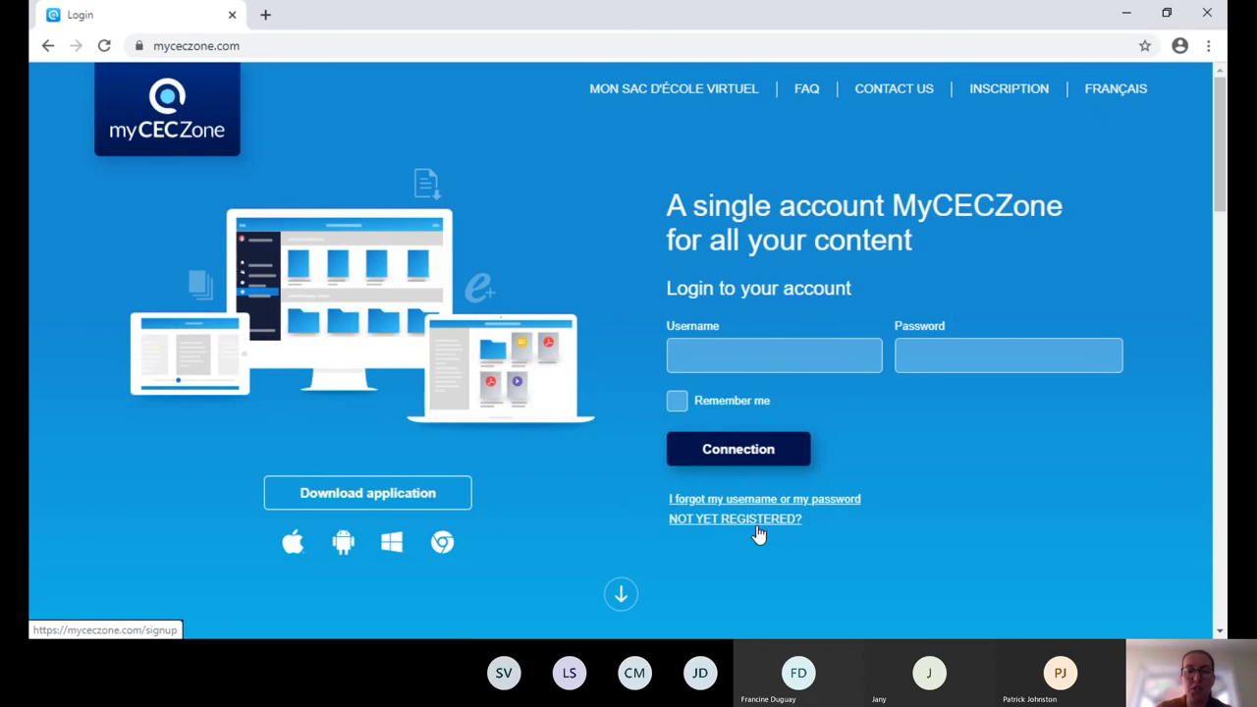
# Look at the sign-up page, then go back and log in with the teacher account's username and password.
pyautogui.click(760, 523)
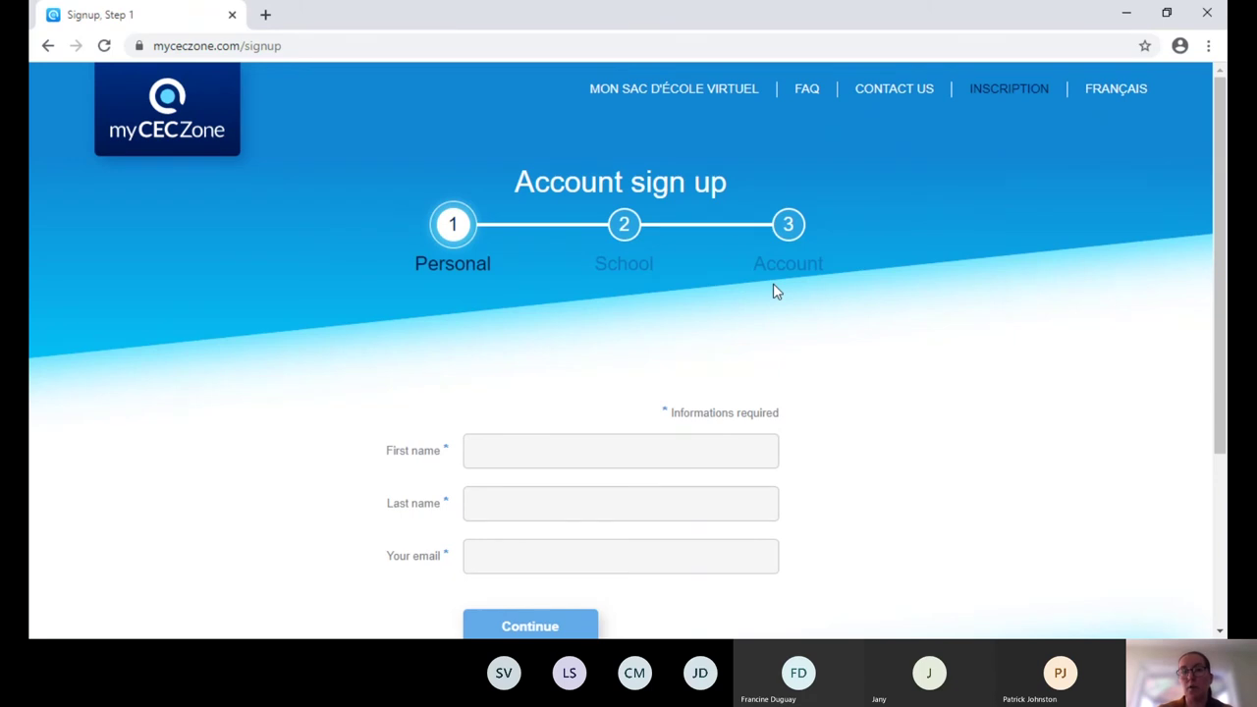
pyautogui.click(48, 46)
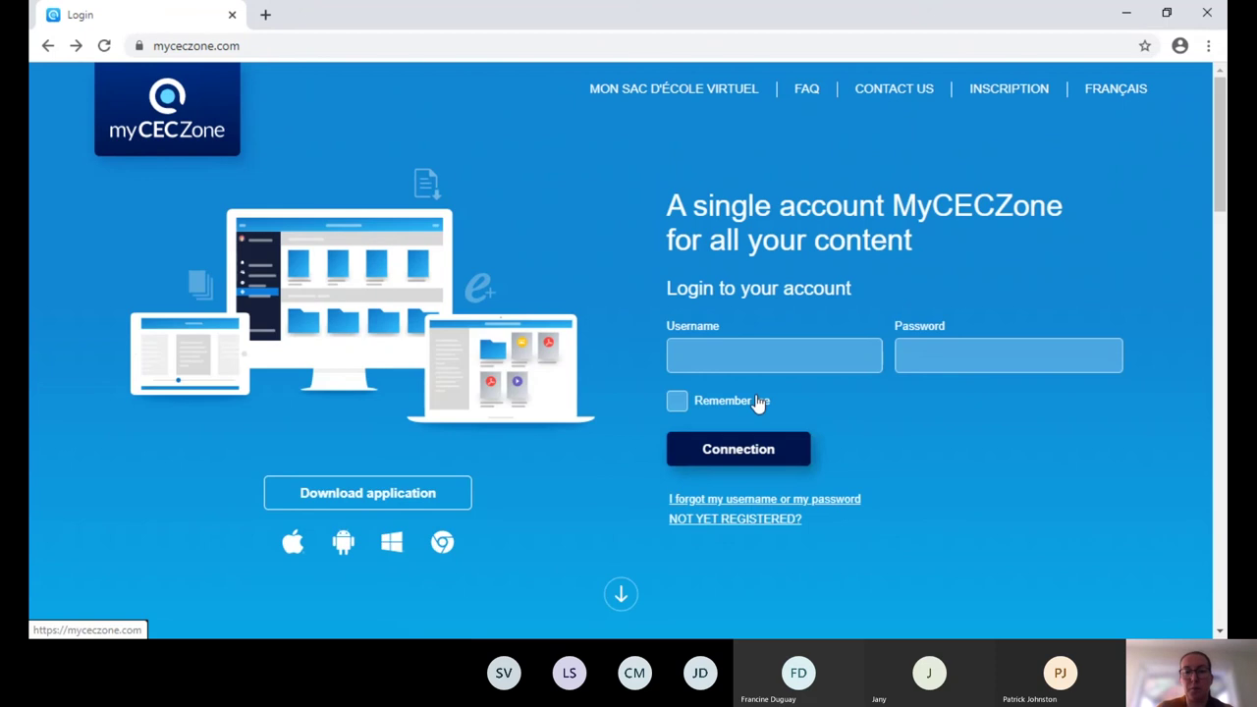
pyautogui.click(703, 351)
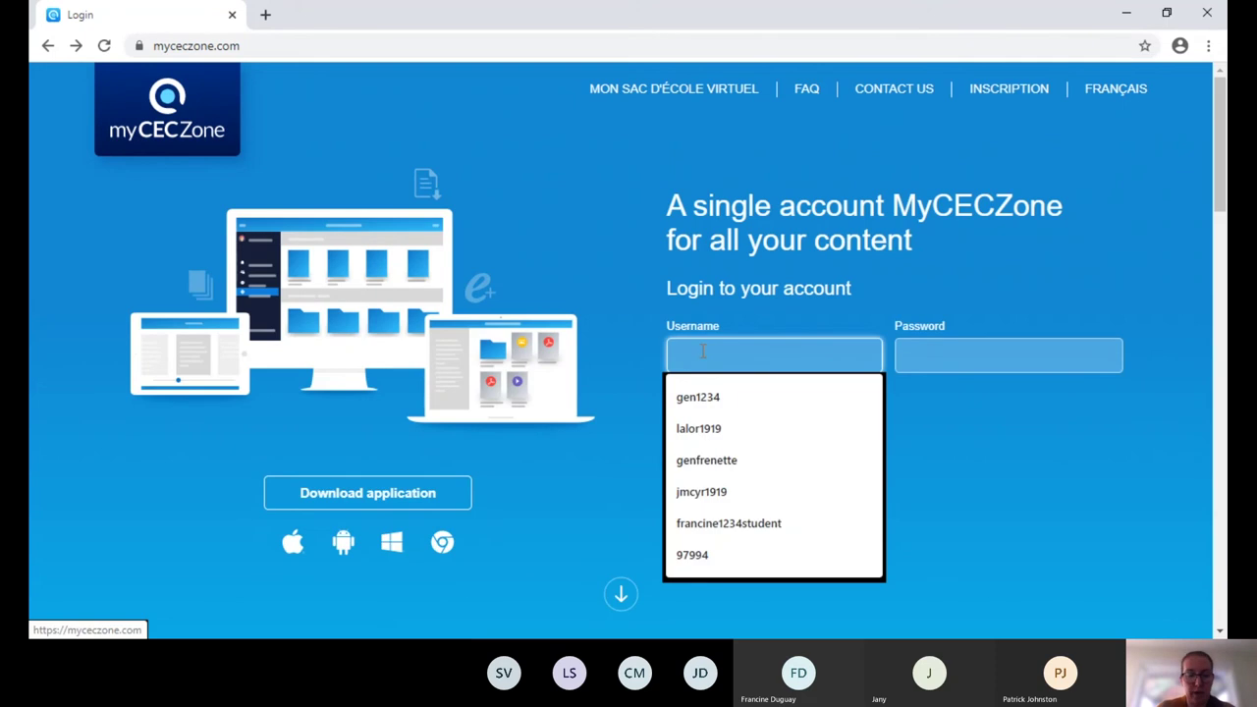
pyautogui.write('gen1234')
pyautogui.press('Tab')
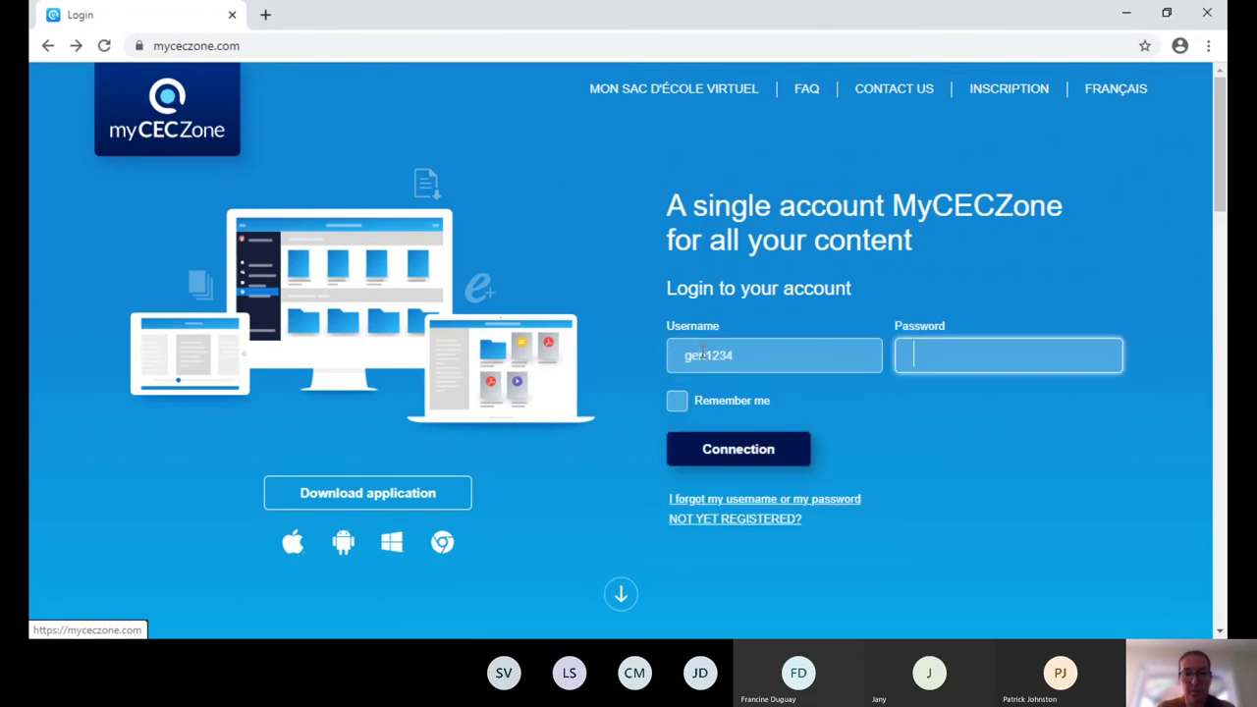
pyautogui.write('********')
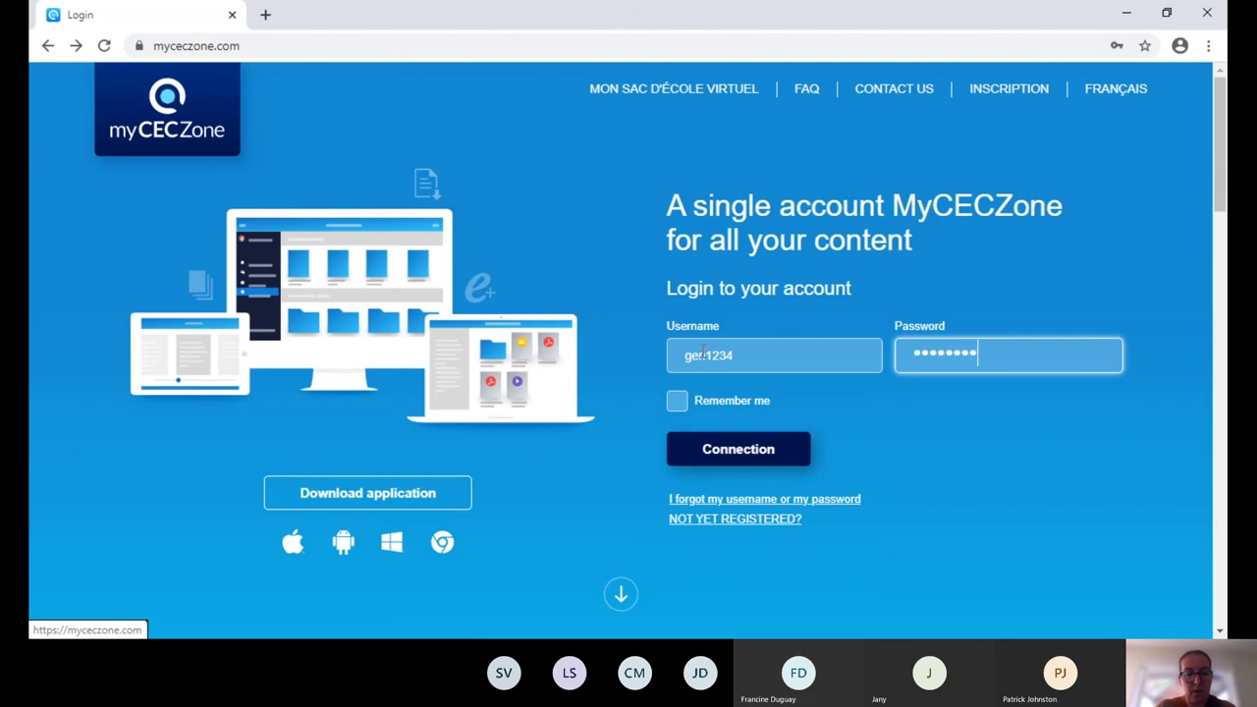
pyautogui.write('****')
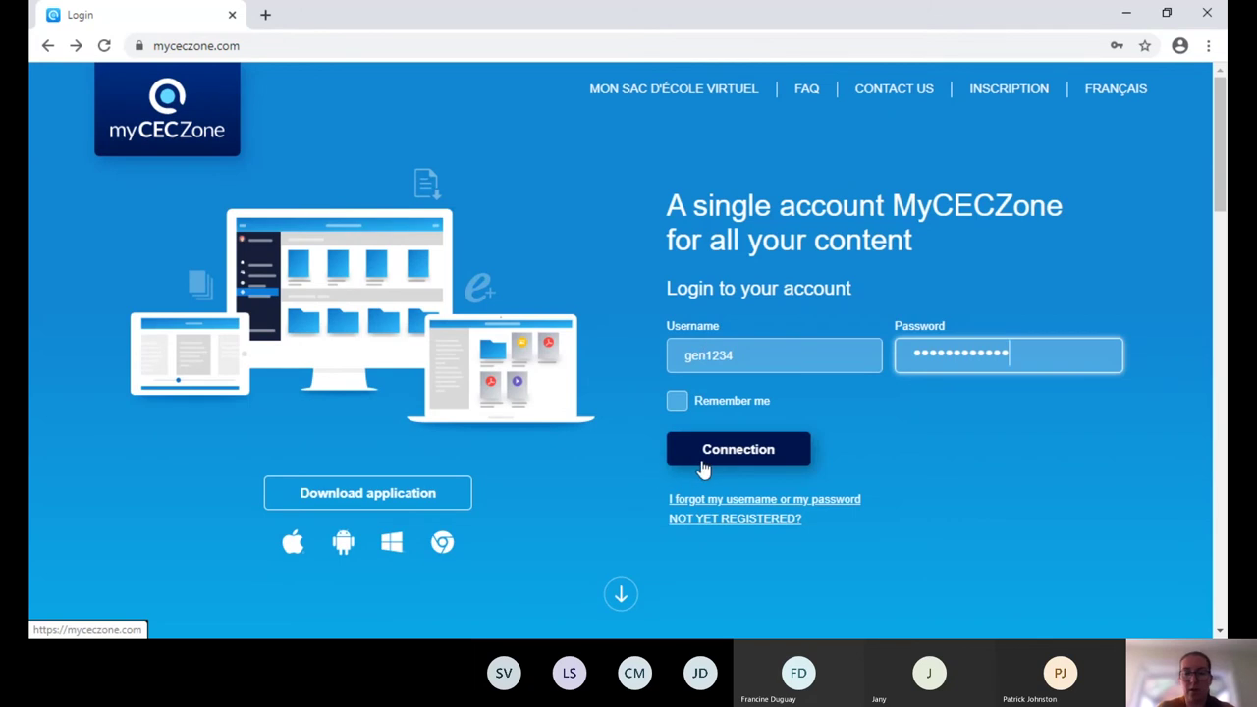
pyautogui.click(735, 459)
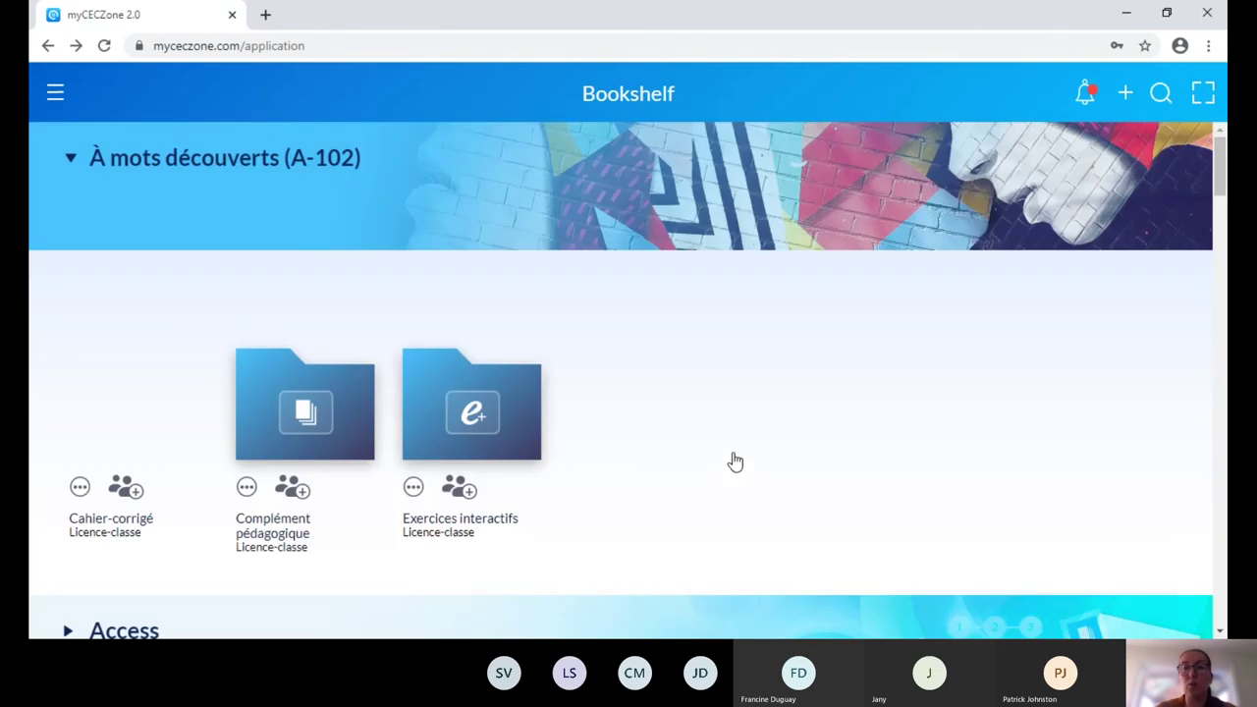
# Search the Bookshelf for 'fresh' to show Fresh Start 1, then open the side navigation menu.
pyautogui.click(1157, 98)
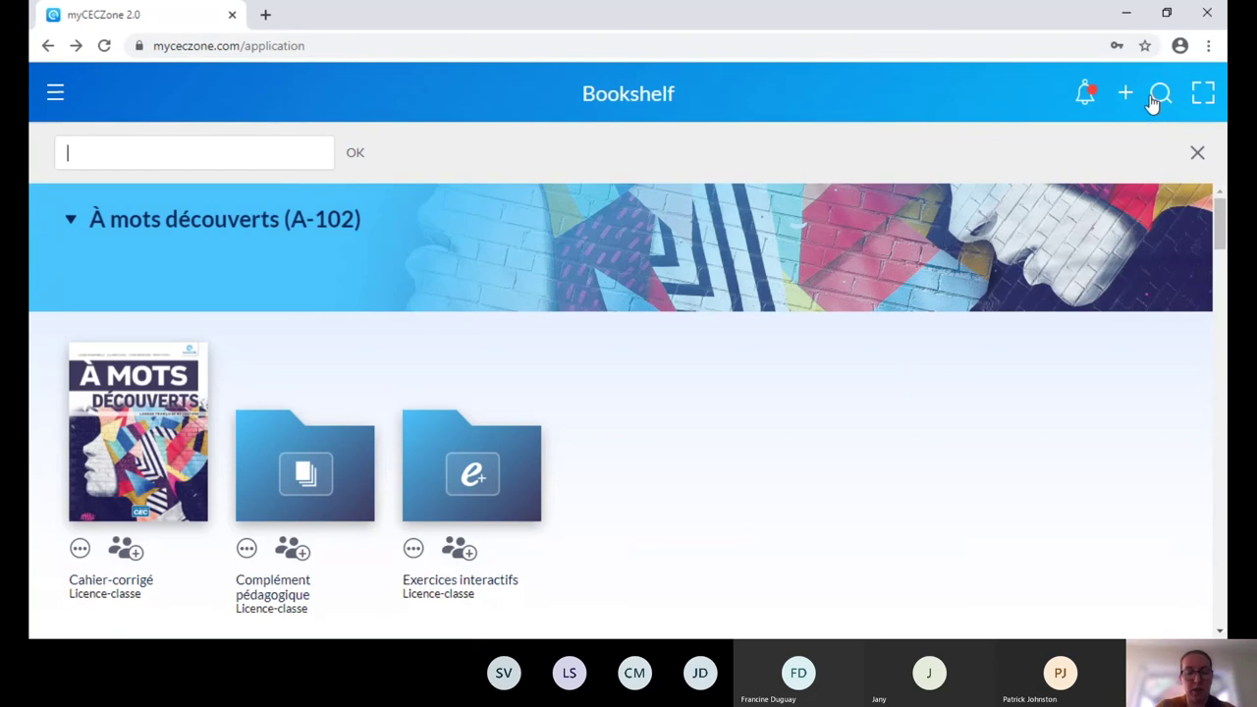
pyautogui.write('fresh')
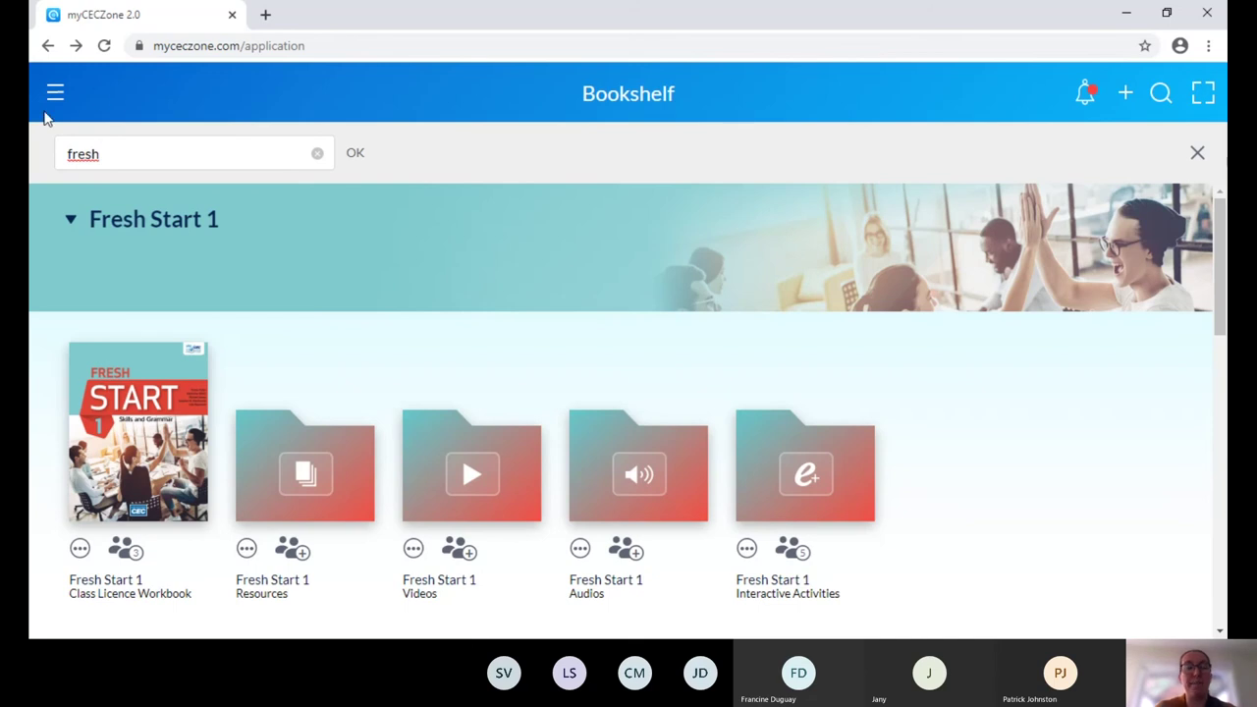
pyautogui.click(54, 103)
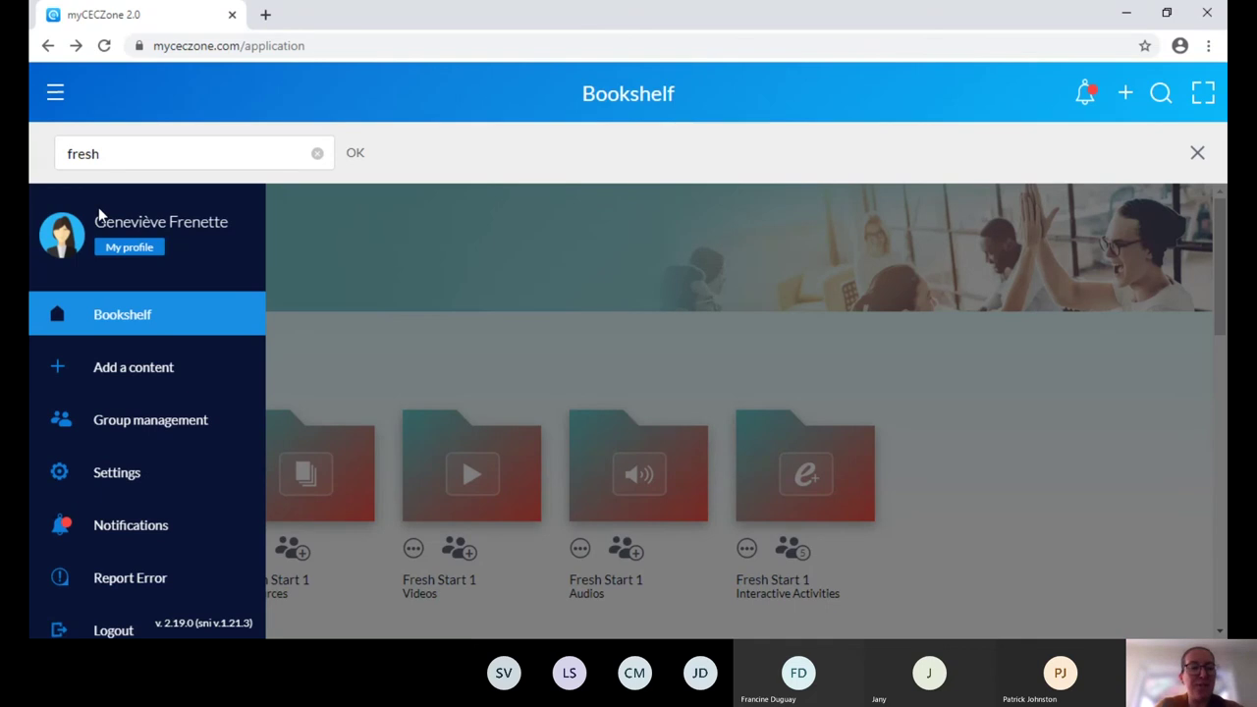
# Visit the Add a content activation page and cancel back to the full Bookshelf.
pyautogui.click(132, 368)
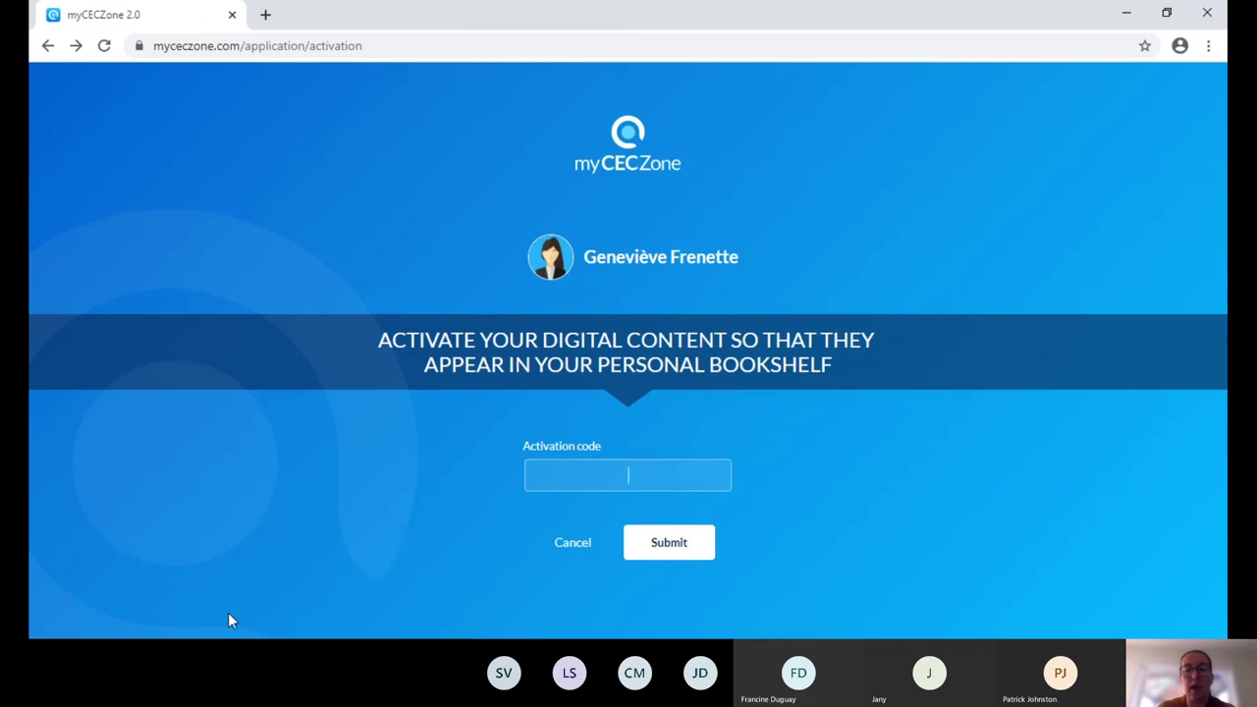
pyautogui.click(576, 544)
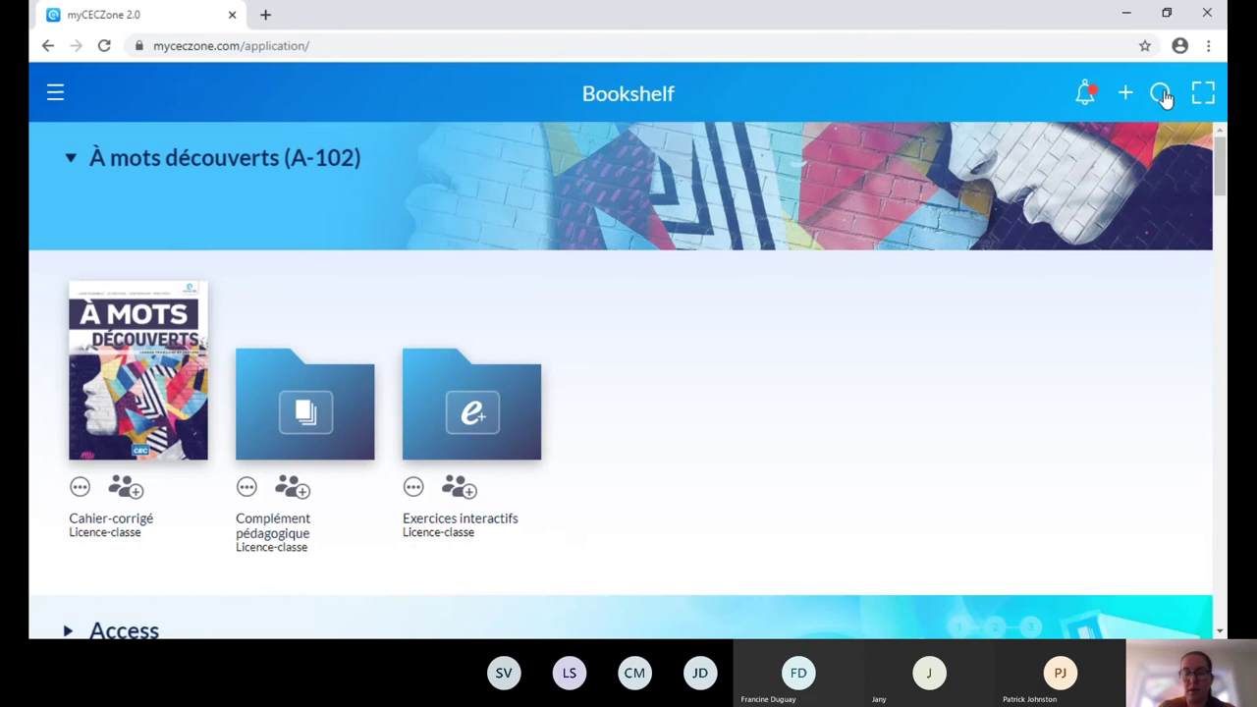
# Filter the Bookshelf by 'fresh' and scroll down to the Fresh Take section.
pyautogui.click(1161, 93)
pyautogui.write('fresh')
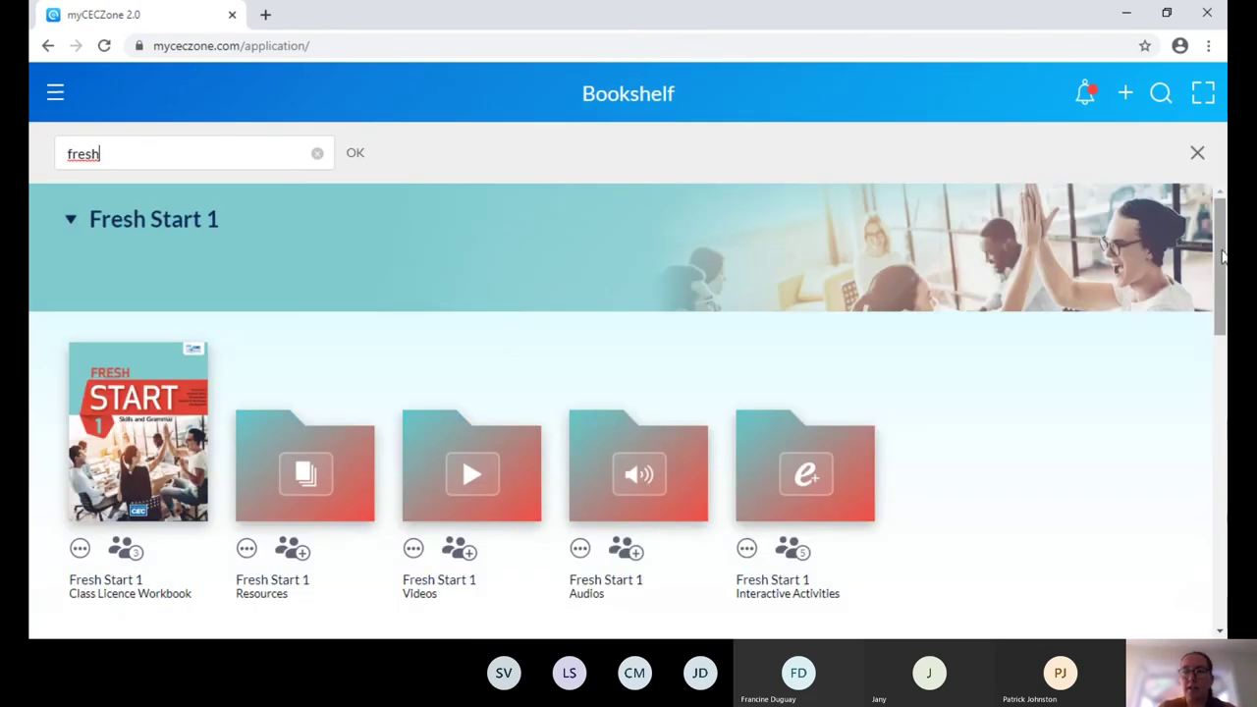
pyautogui.moveTo(1222, 291); pyautogui.dragTo(1226, 574)
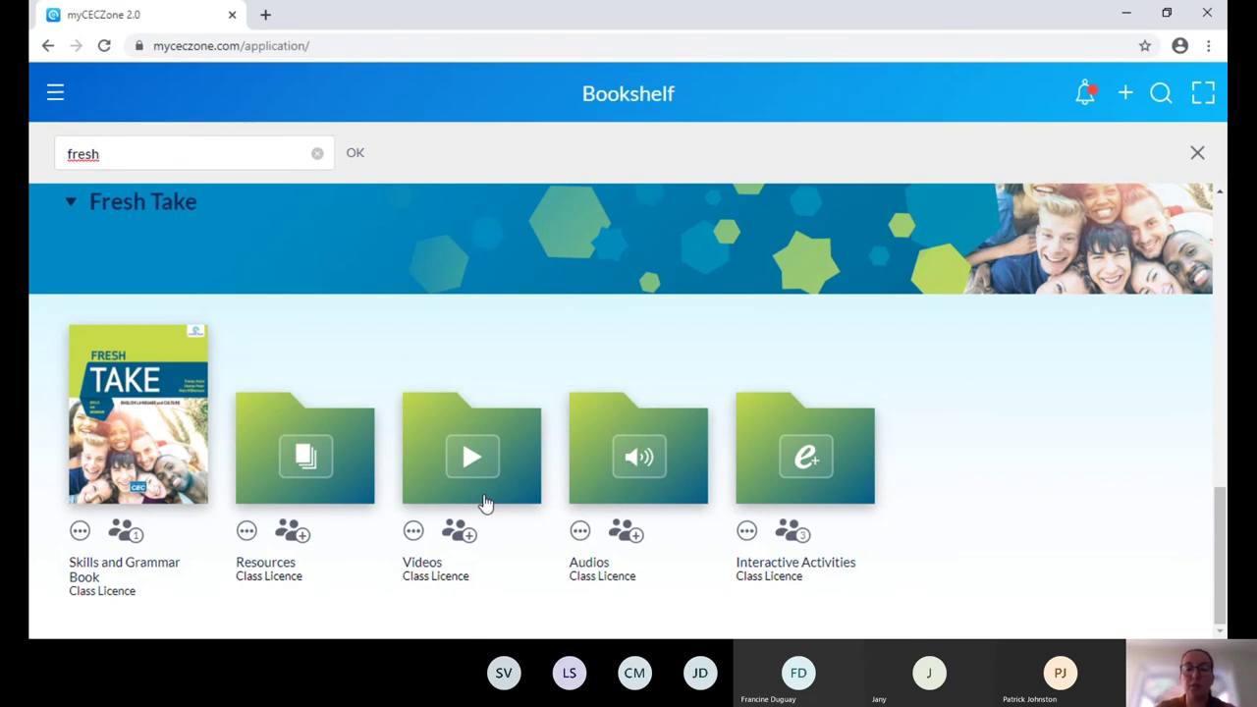
# Browse the Fresh Take Videos folder and its Theme 1 clips, then return to the Bookshelf.
pyautogui.click(469, 476)
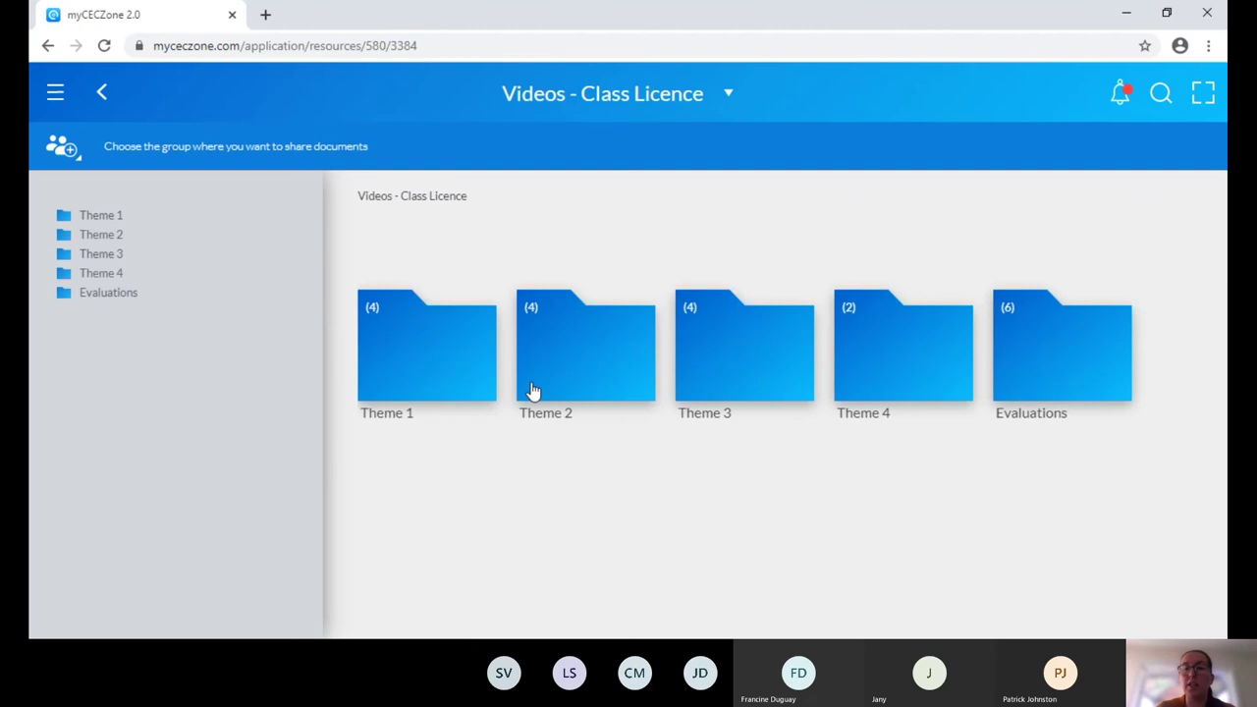
pyautogui.click(435, 371)
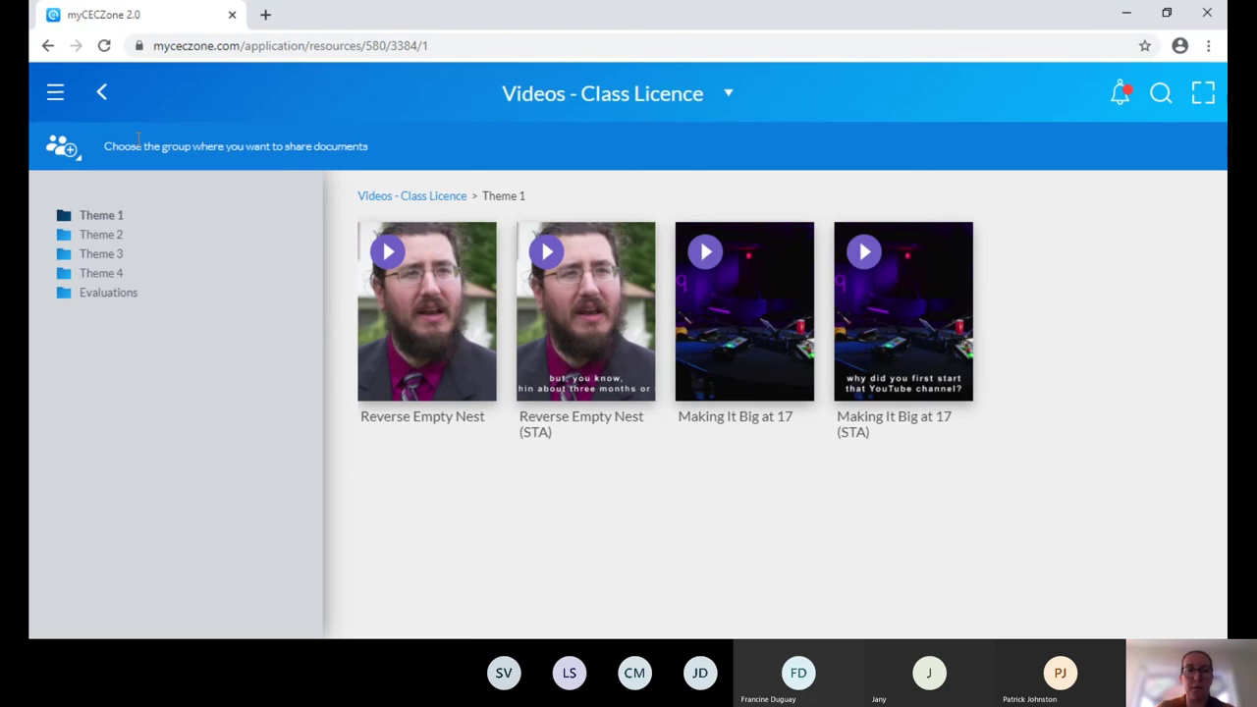
pyautogui.click(102, 94)
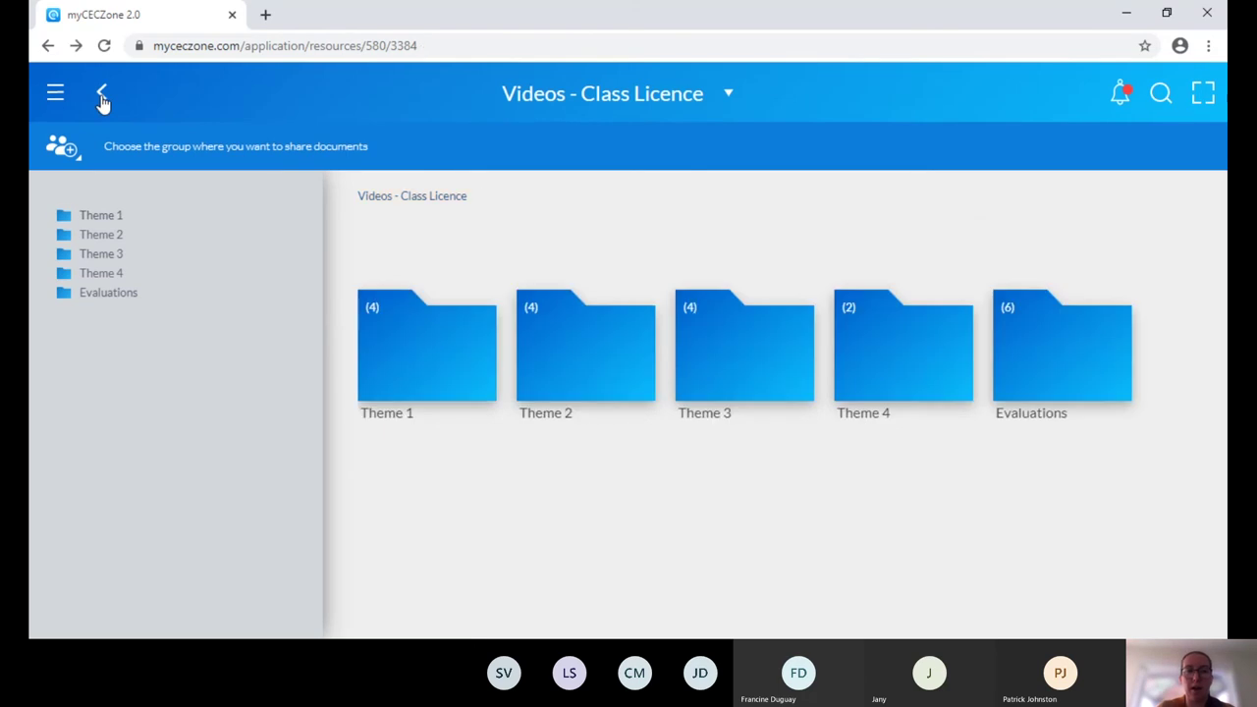
pyautogui.click(103, 95)
pyautogui.click(102, 94)
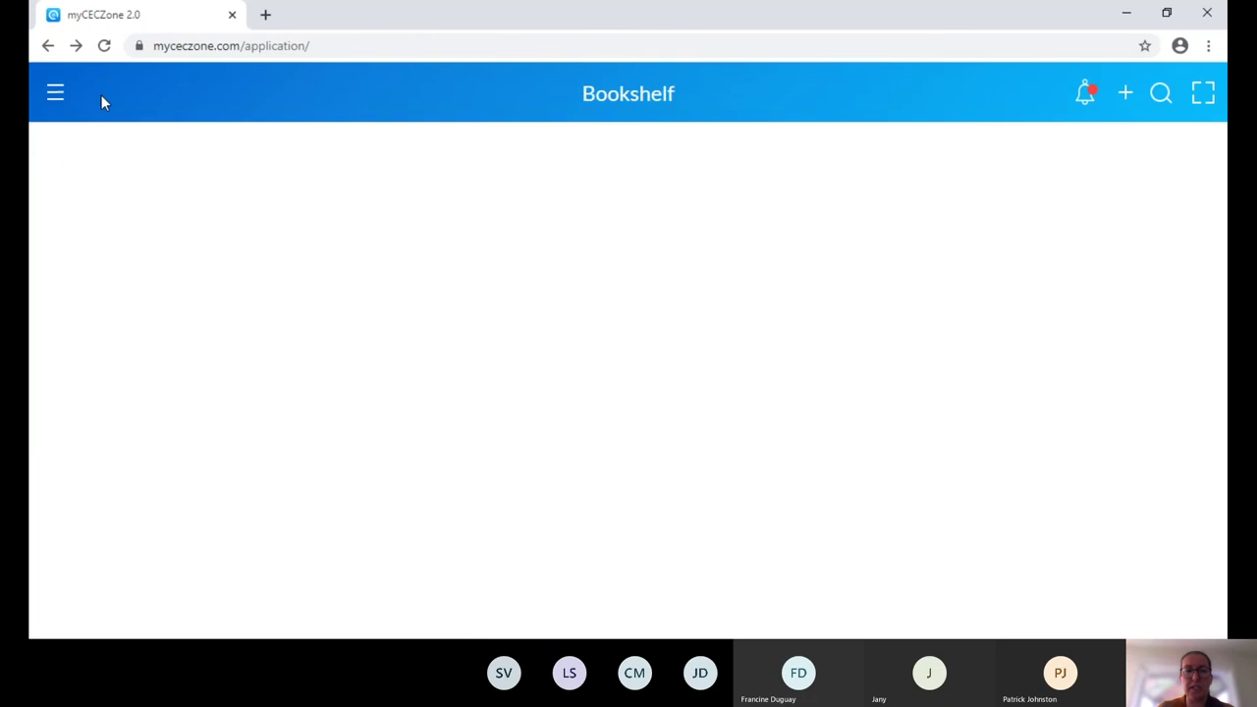
# Filter by 'fresh', collapse Fresh Start 1 and Fresh Start 2, and scroll to Fresh Take.
pyautogui.click(1161, 98)
pyautogui.write('fresh')
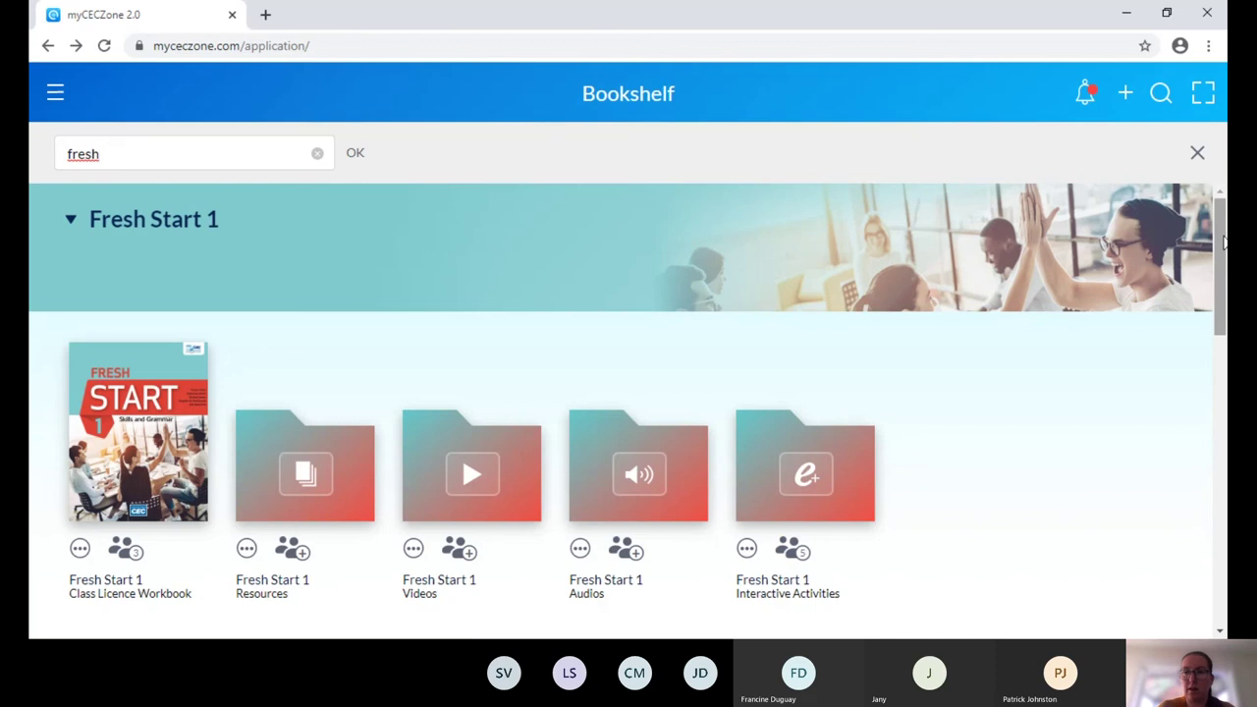
pyautogui.click(71, 221)
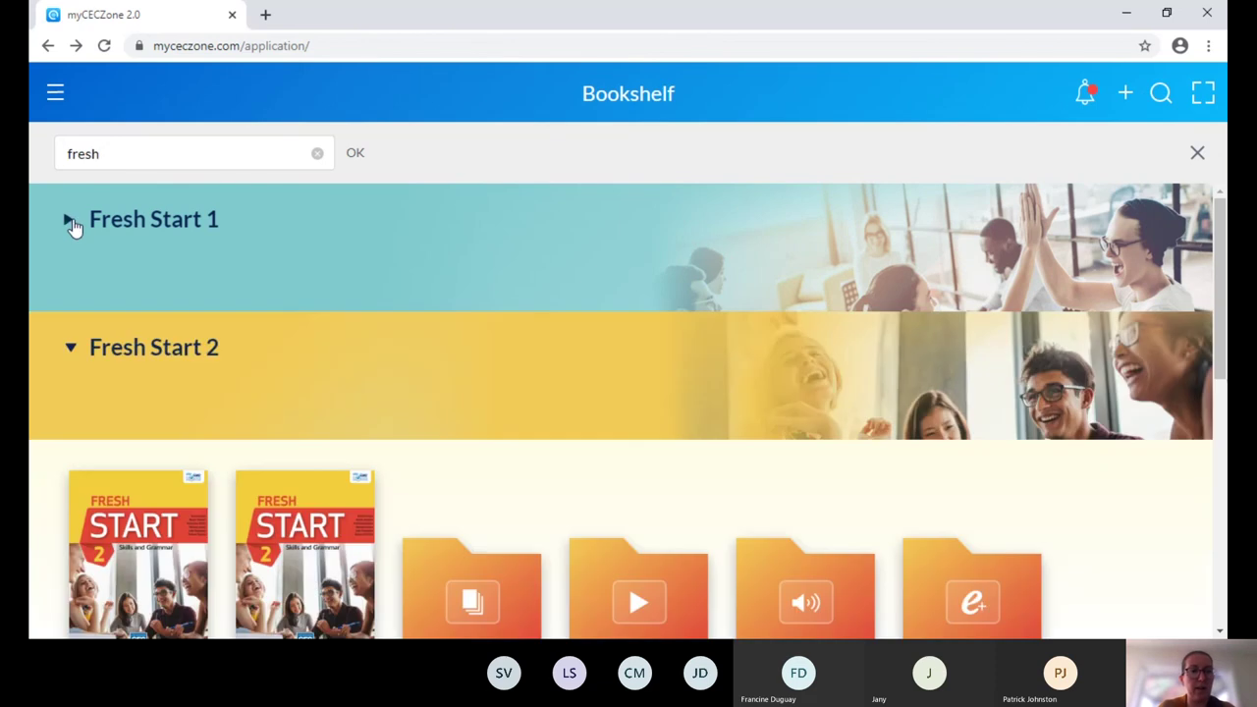
pyautogui.click(74, 351)
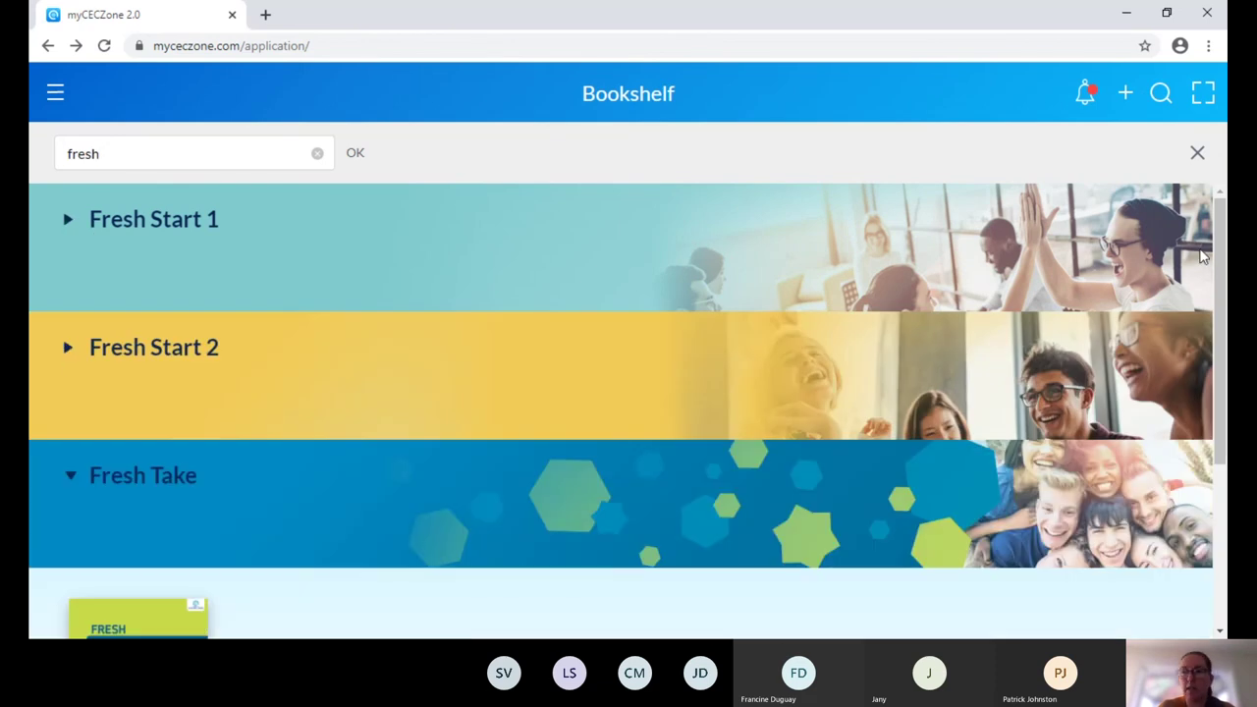
pyautogui.moveTo(1221, 237); pyautogui.dragTo(1224, 399)
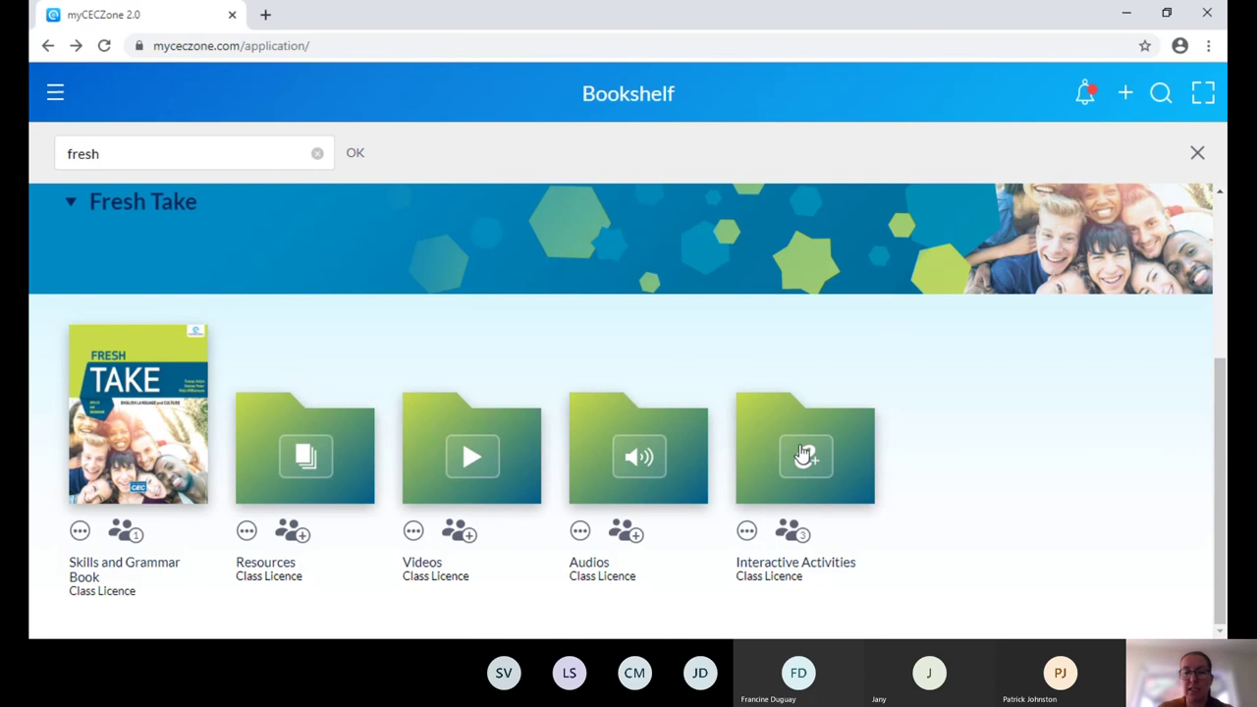
# Open Fresh Take Interactive Activities, try the first Vocabulary matching exercise, then return to the contents.
pyautogui.click(802, 453)
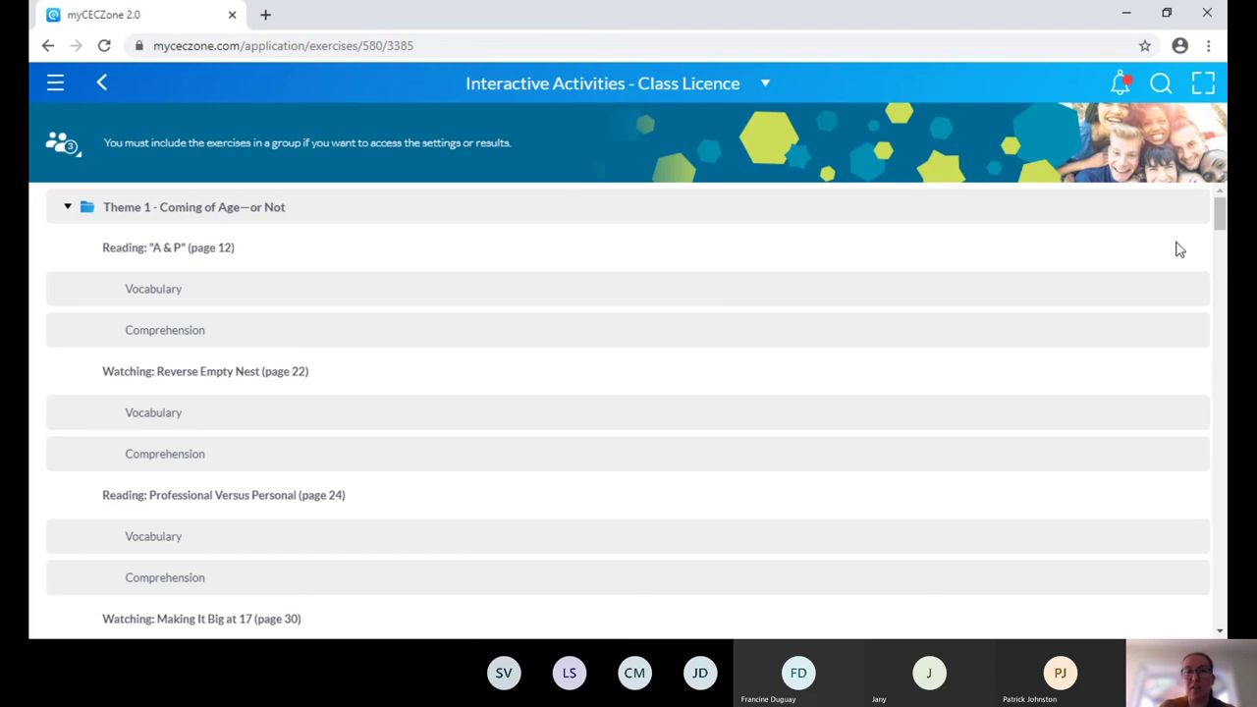
pyautogui.click(161, 295)
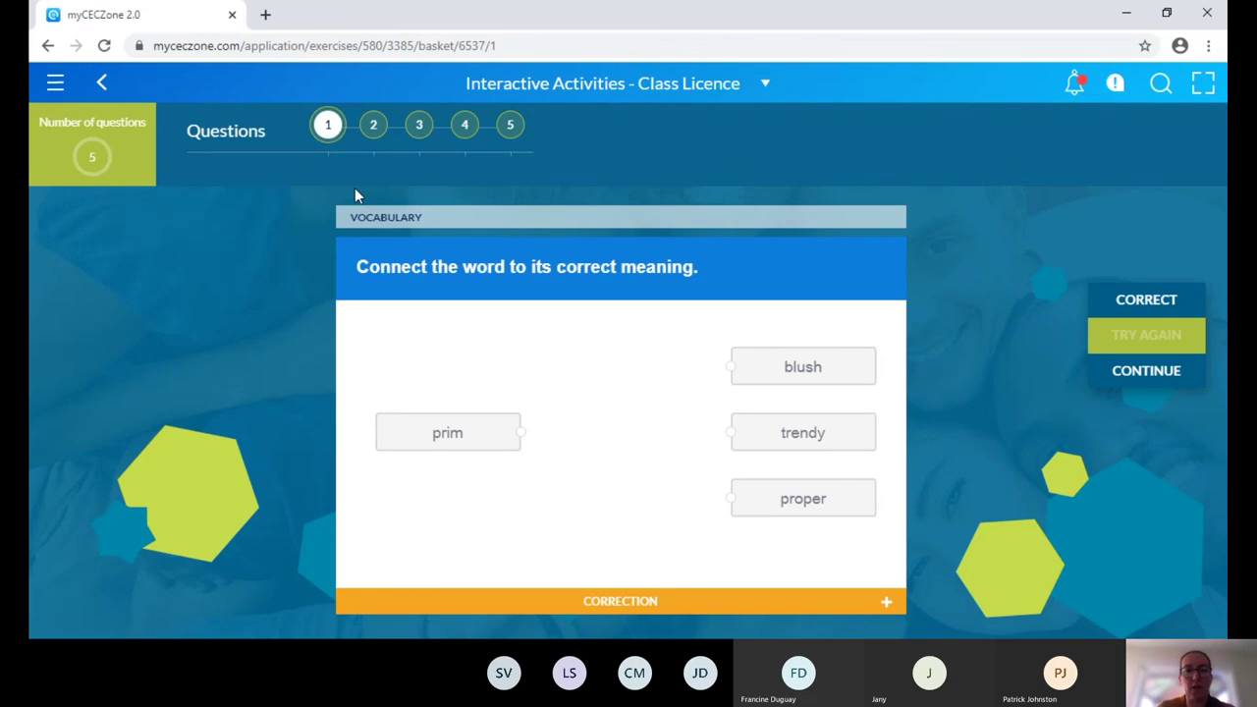
pyautogui.click(522, 447)
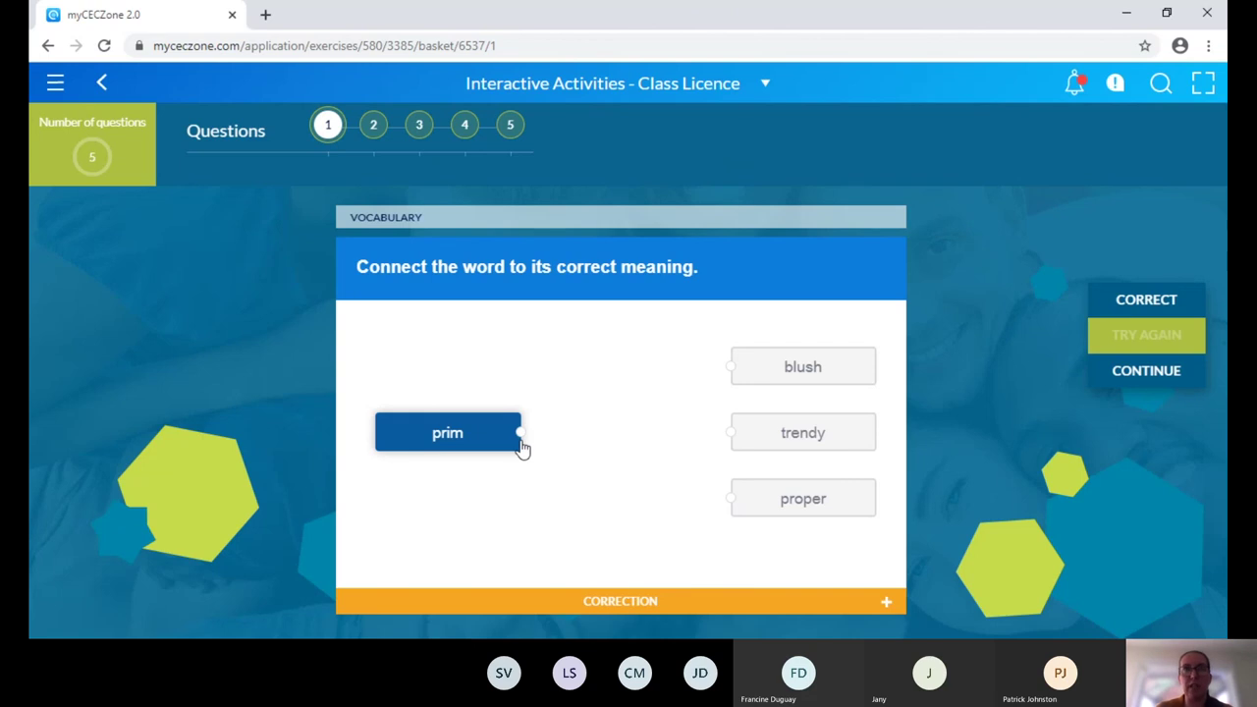
pyautogui.click(521, 447)
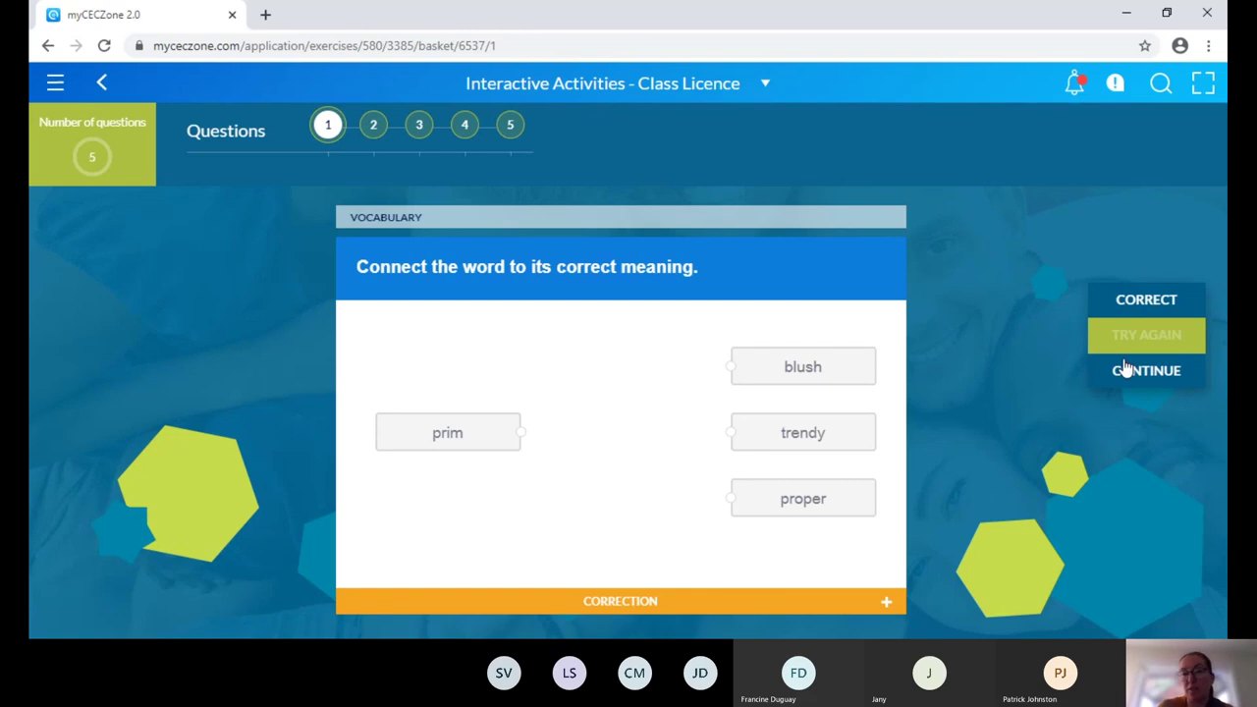
pyautogui.click(104, 85)
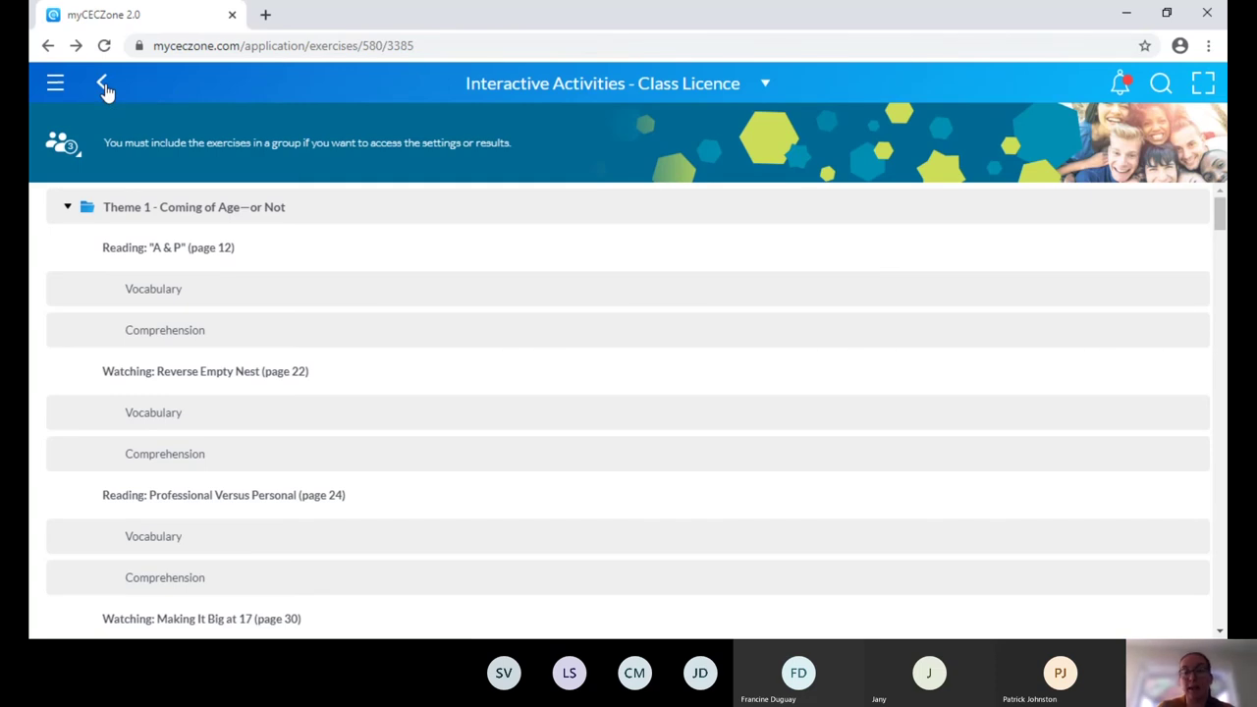
# From the content's groups list, choose to modify associated groups and start a new group.
pyautogui.click(80, 157)
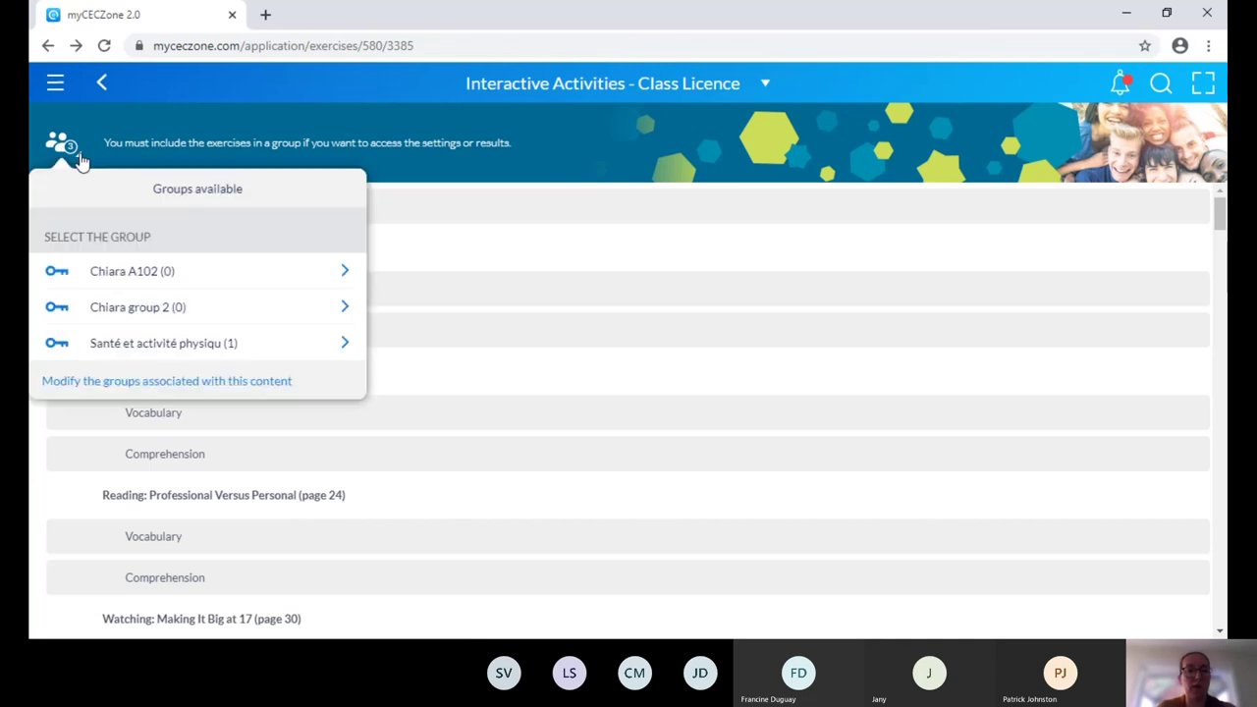
pyautogui.click(145, 382)
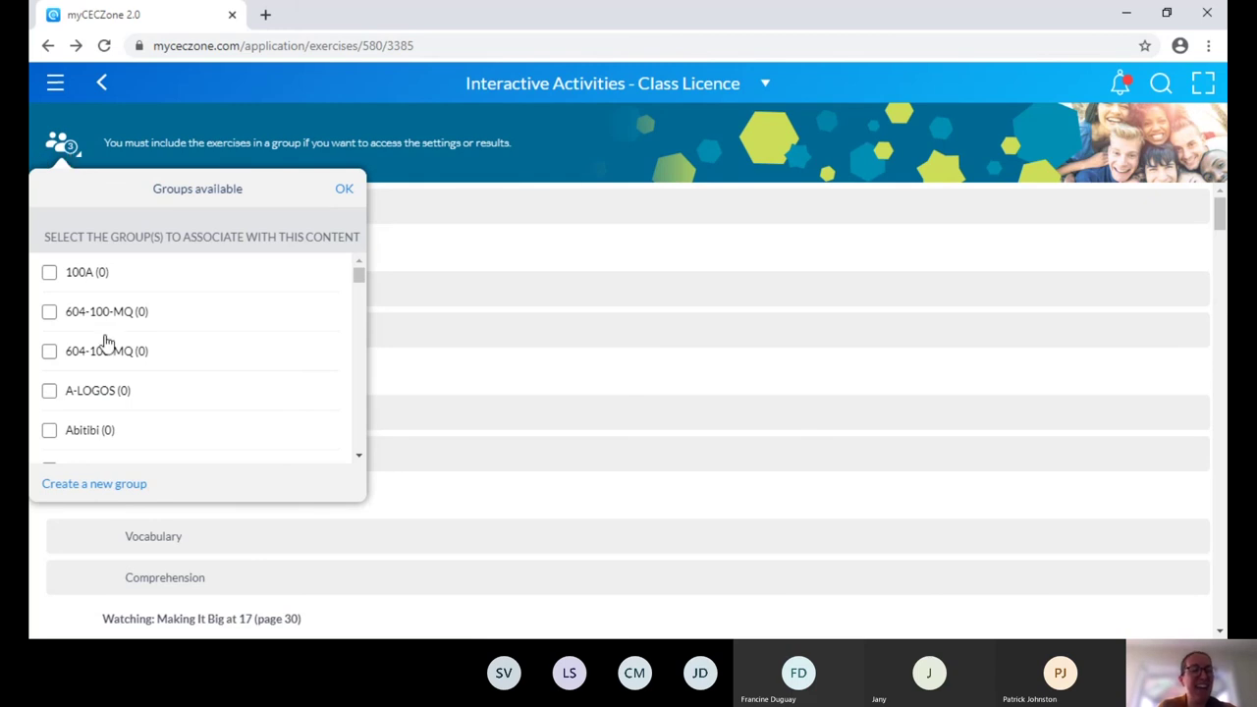
pyautogui.click(102, 485)
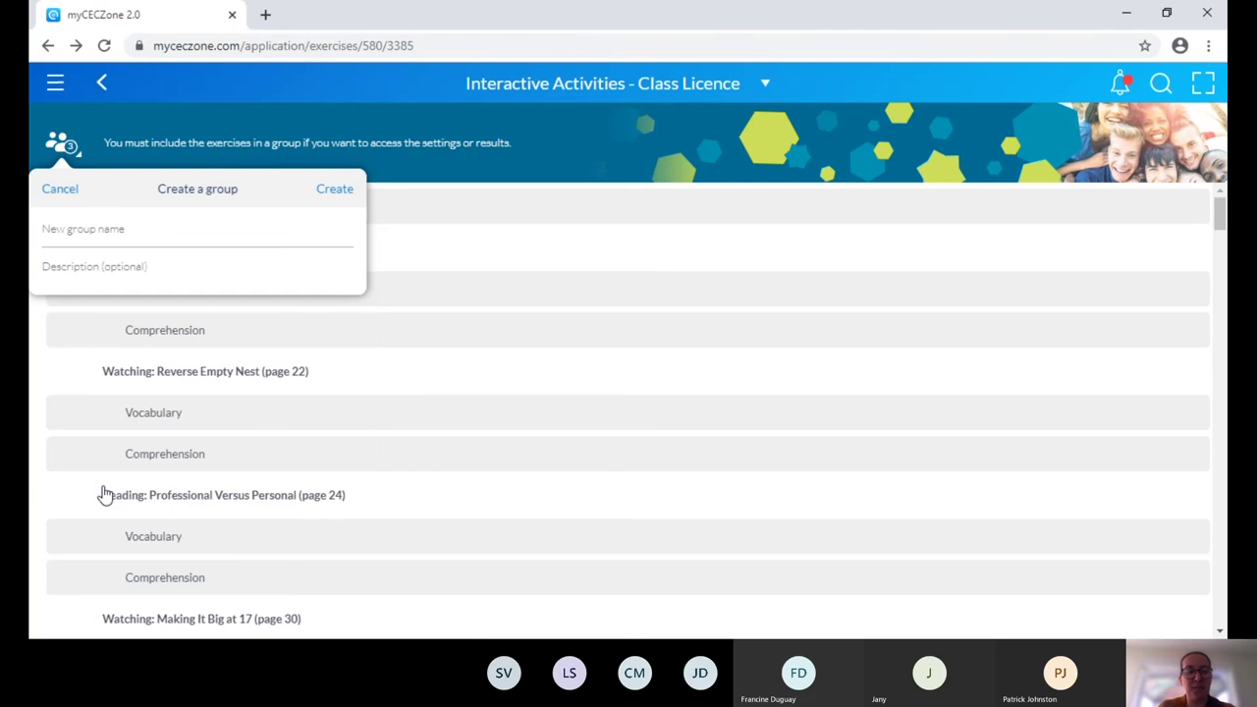
# Create a group named 'Wednesday group' and dismiss its student access key notice.
pyautogui.click(110, 235)
pyautogui.write('Wendes')
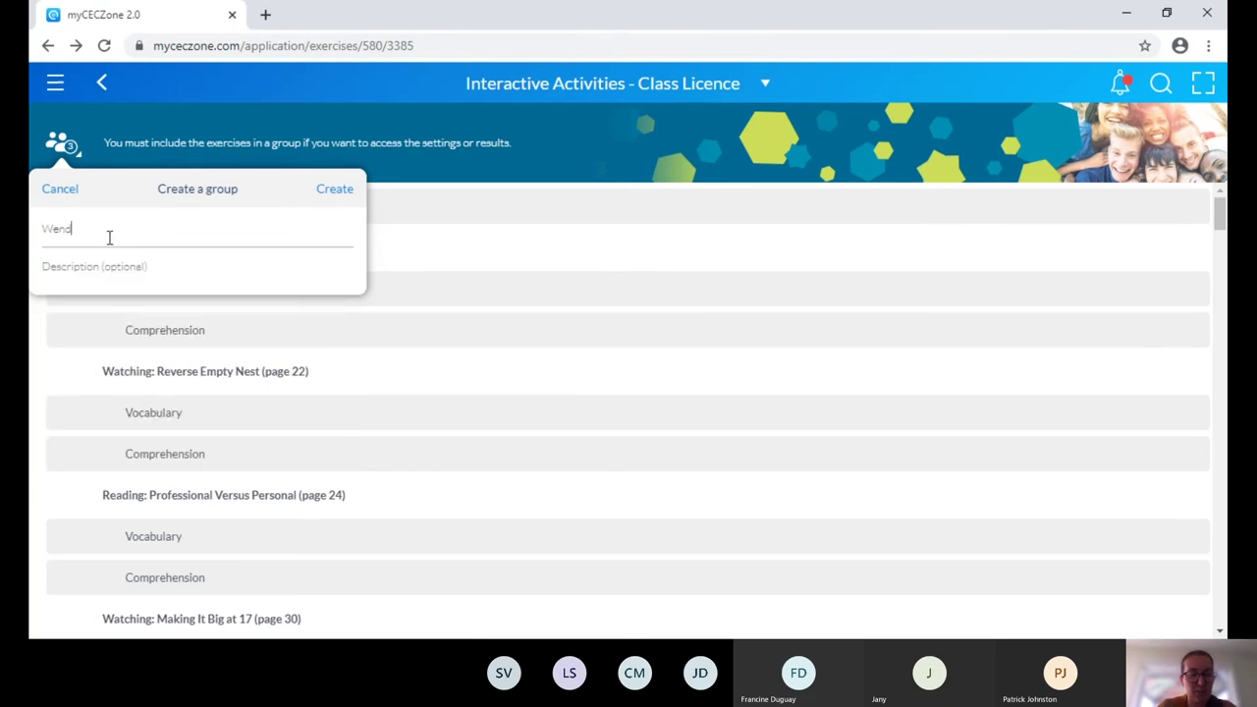
pyautogui.press('BackSpace')
pyautogui.press('BackSpace')
pyautogui.press('BackSpace')
pyautogui.press('BackSpace')
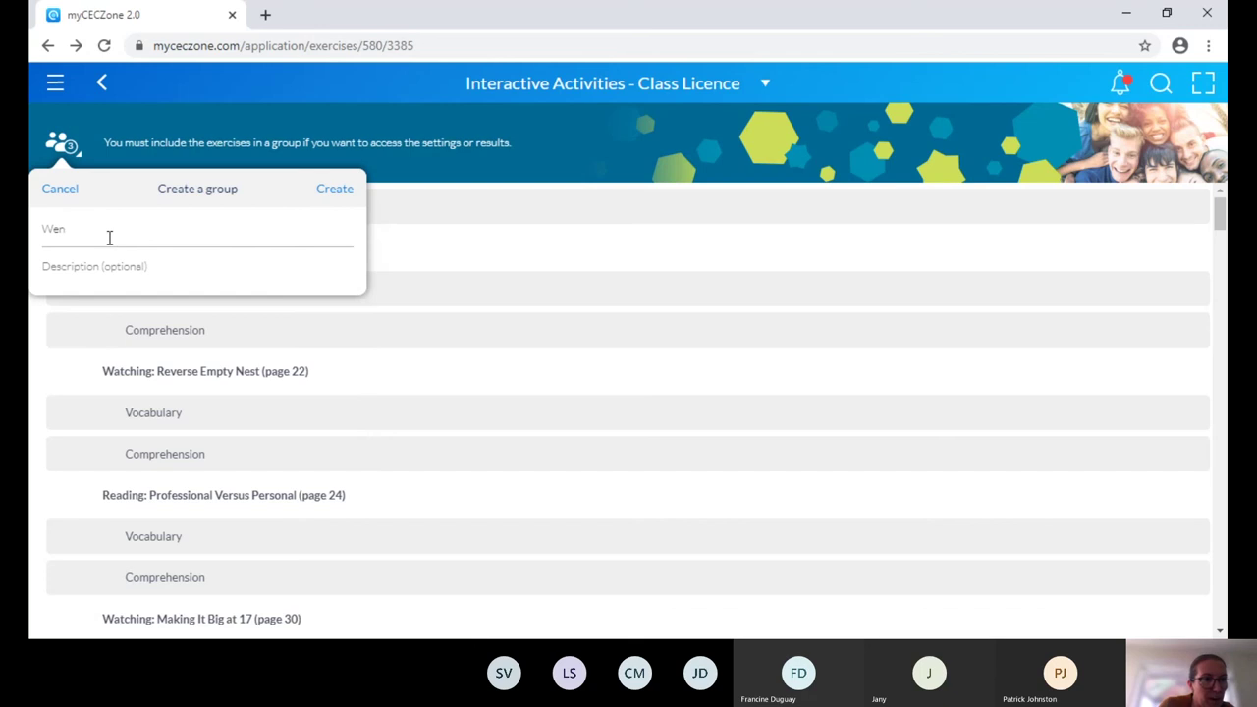
pyautogui.write('dnesda')
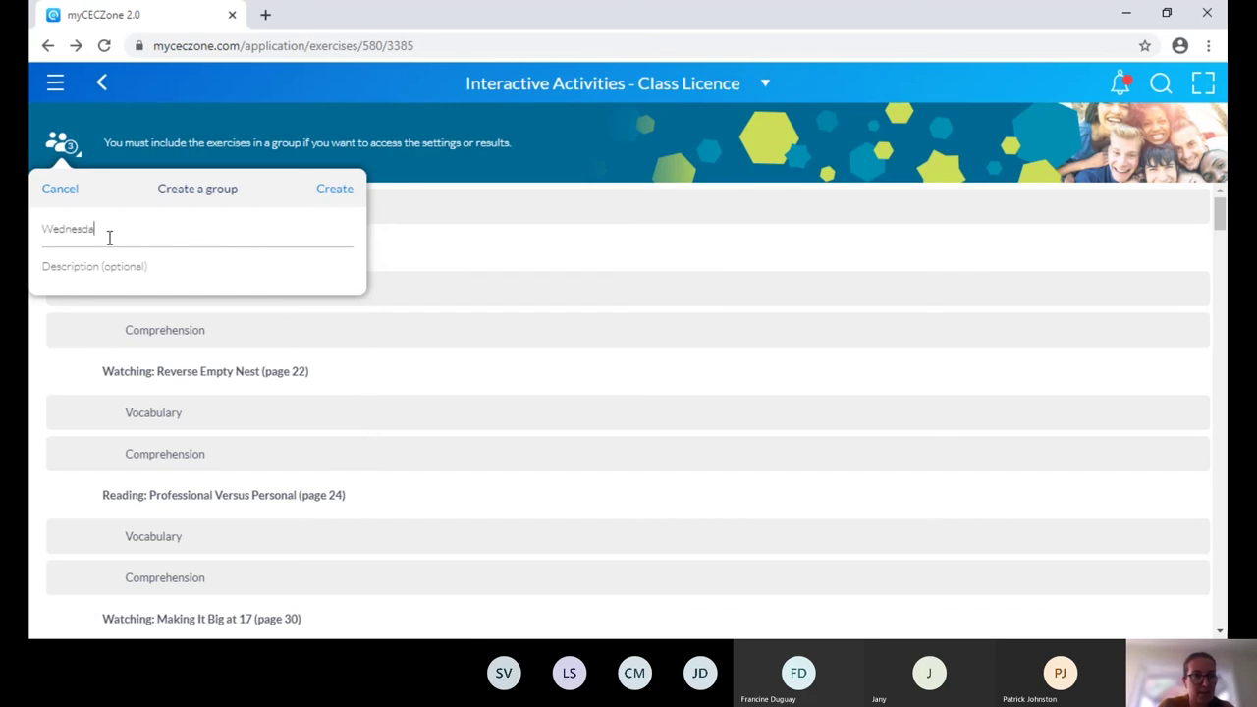
pyautogui.write('y group')
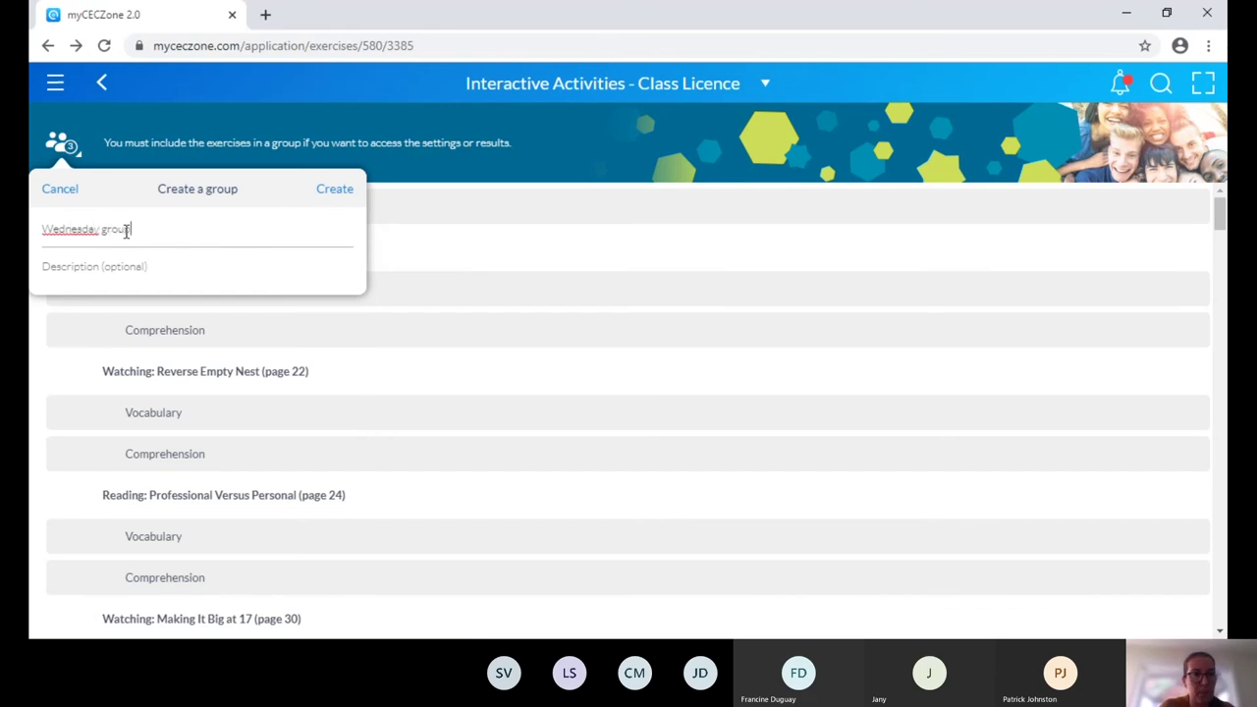
pyautogui.click(336, 194)
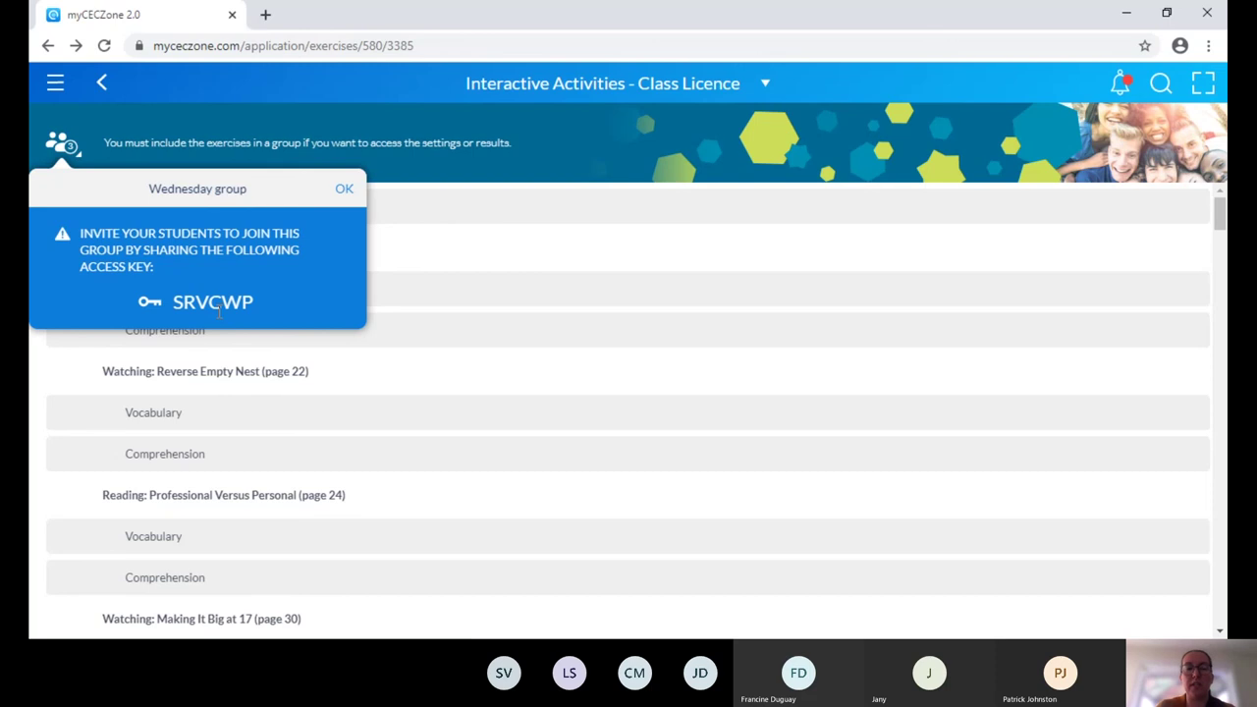
pyautogui.click(345, 194)
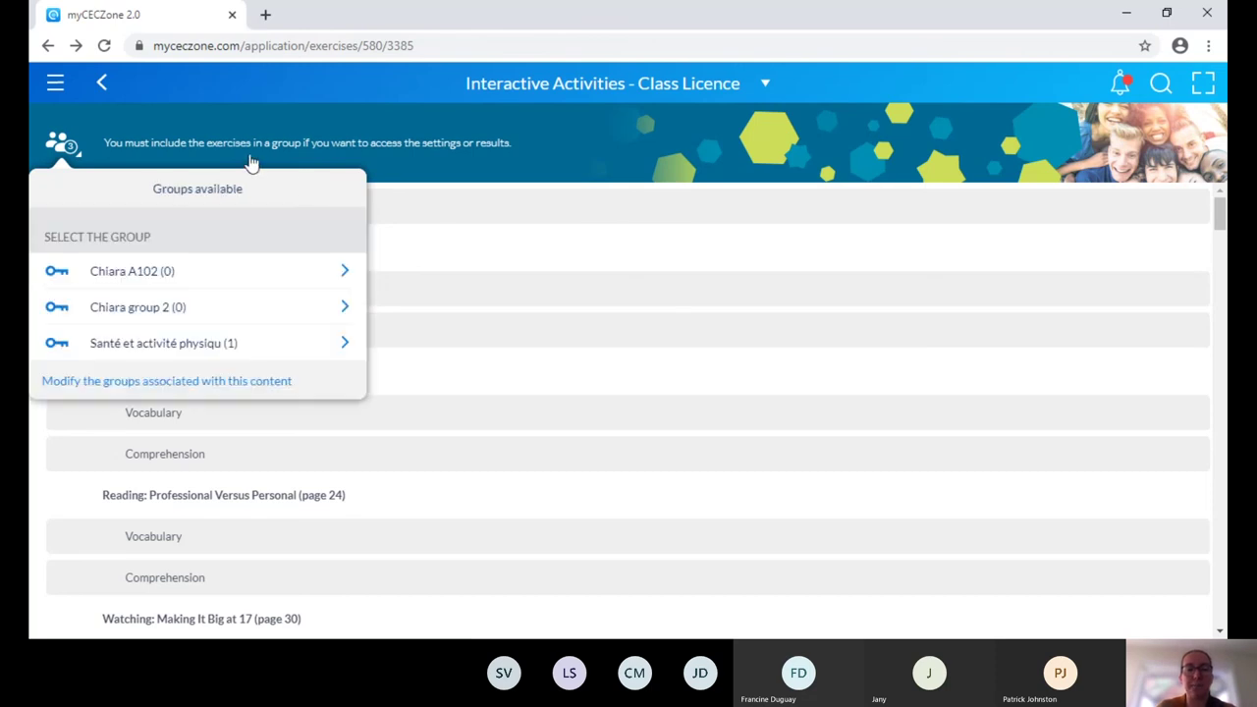
# Associate Wednesday group with the Interactive Activities content and confirm.
pyautogui.click(55, 86)
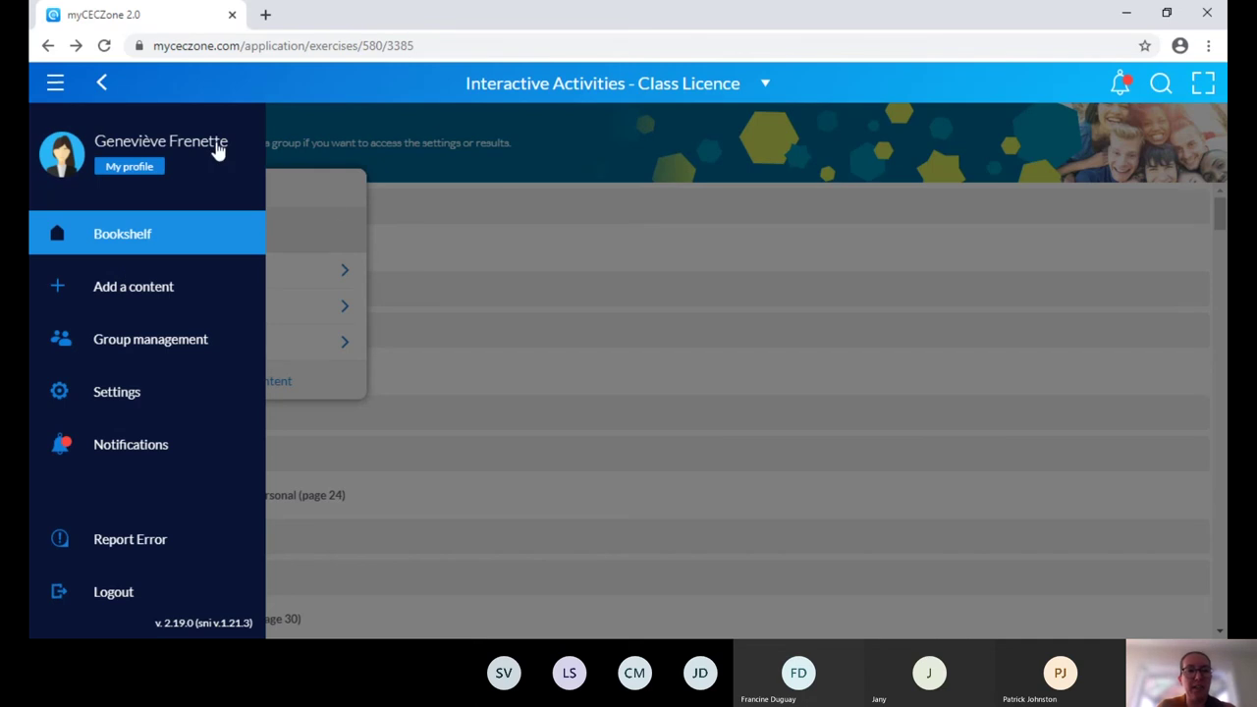
pyautogui.click(331, 202)
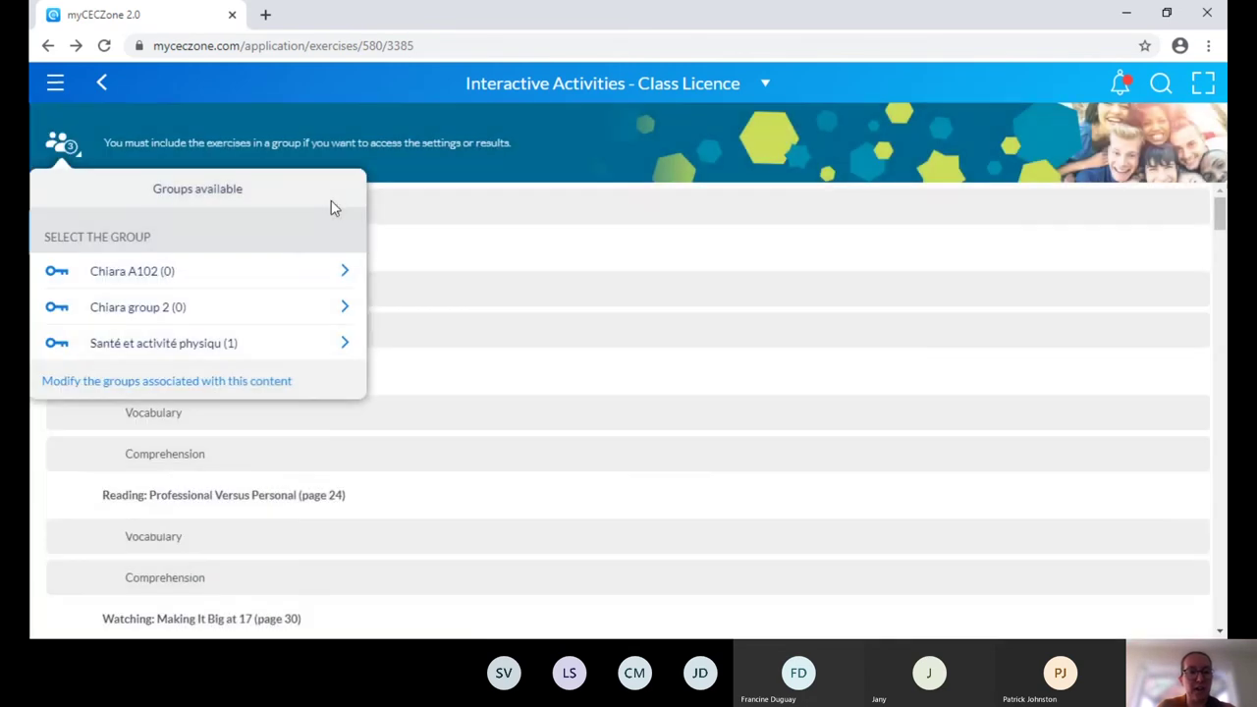
pyautogui.click(208, 389)
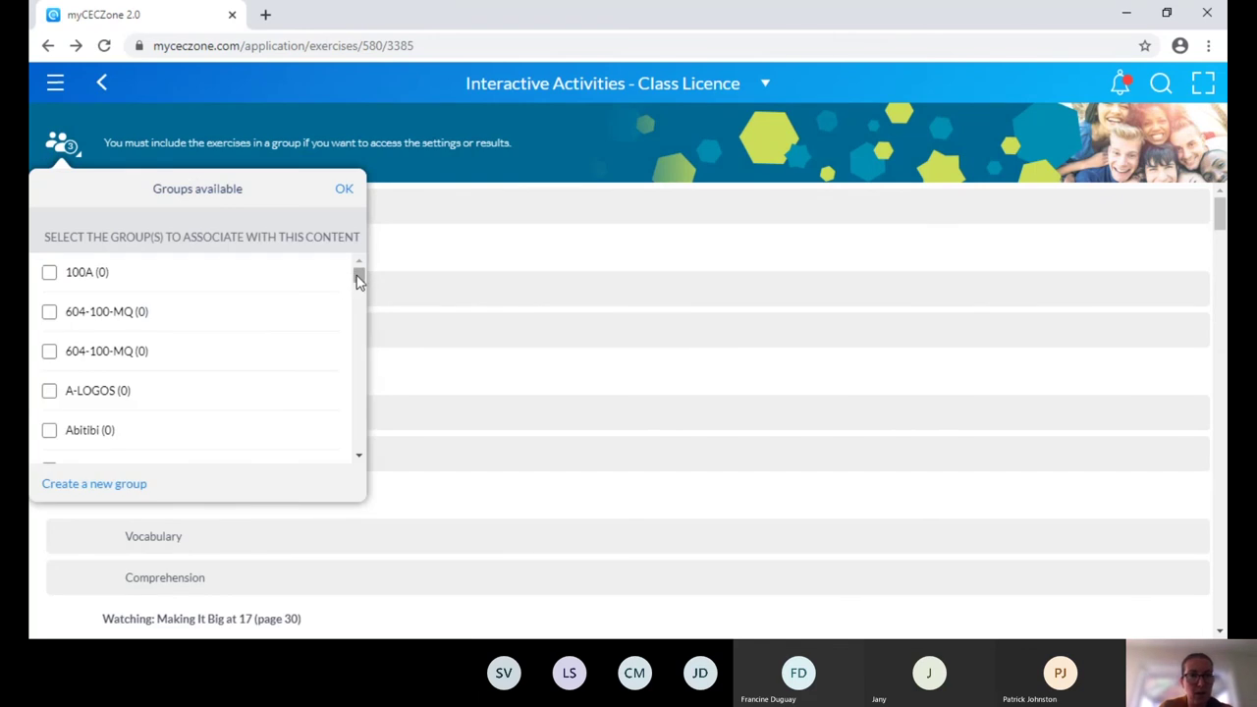
pyautogui.moveTo(359, 275); pyautogui.dragTo(363, 449)
pyautogui.click(157, 448)
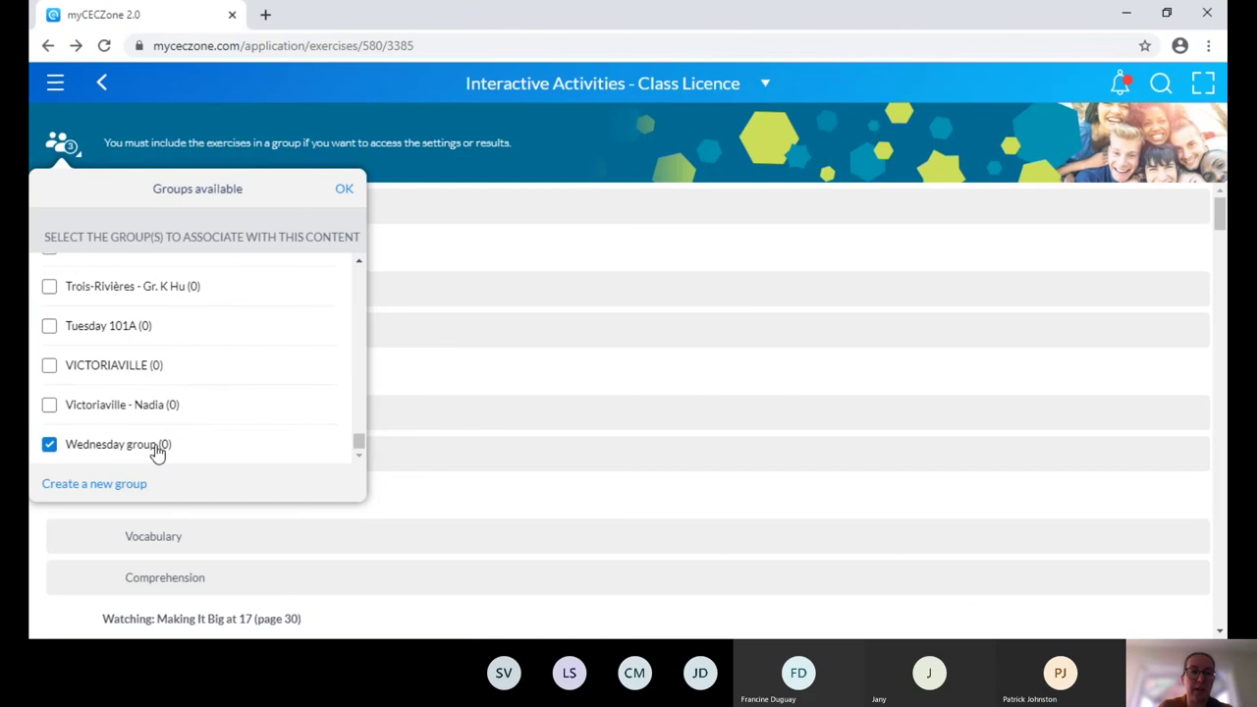
pyautogui.click(344, 190)
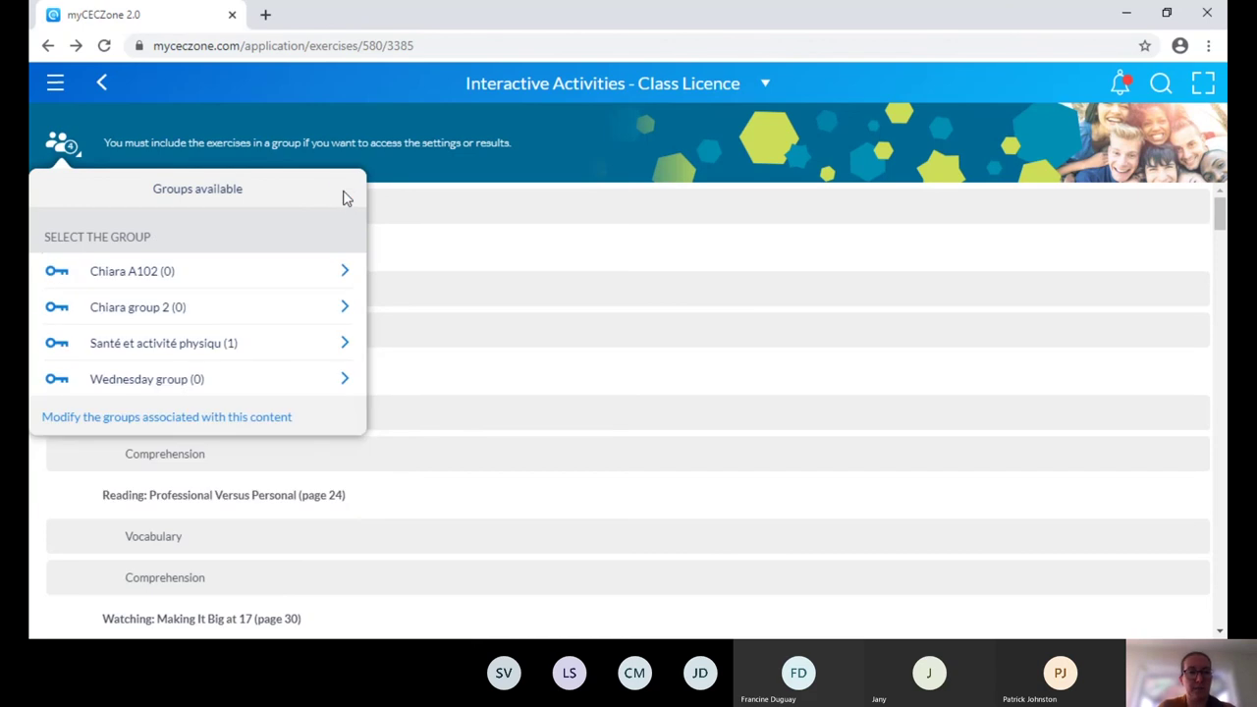
# Open the Interactive Activities within Wednesday group from the associated groups list.
pyautogui.click(71, 157)
pyautogui.click(71, 158)
pyautogui.click(344, 385)
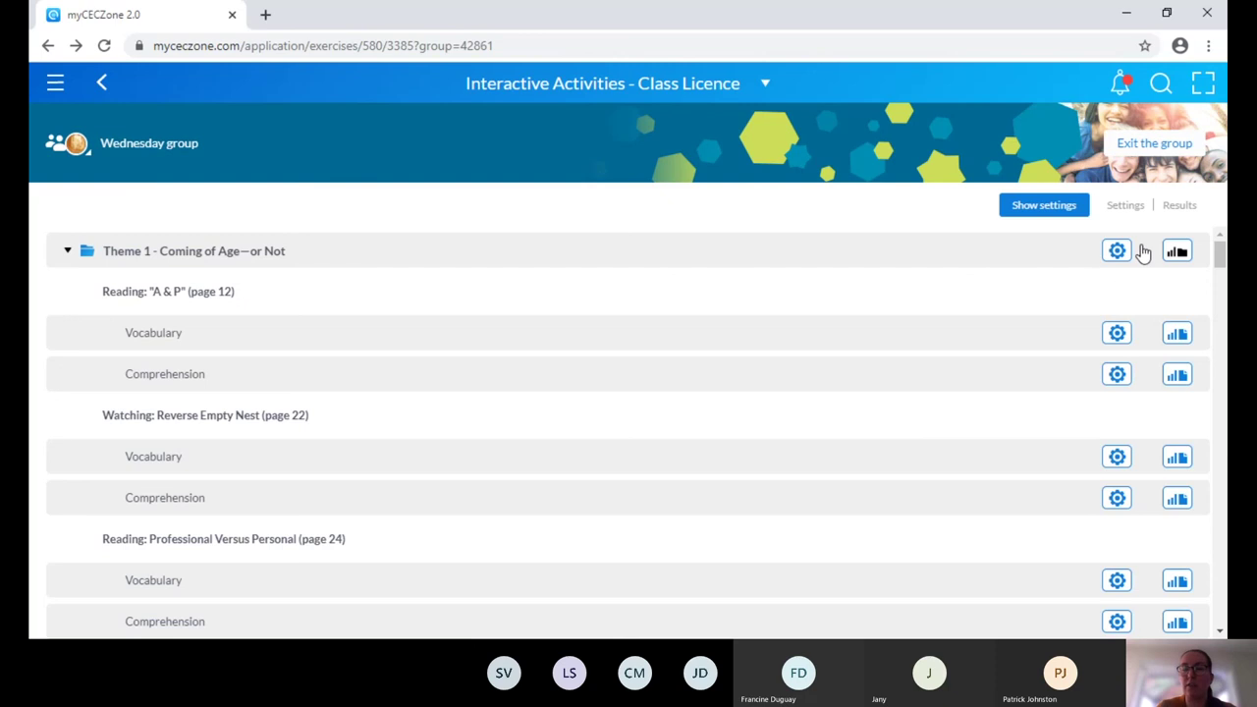
# Show all series settings and open the gear settings for Reading 'A & P' Vocabulary.
pyautogui.click(1047, 214)
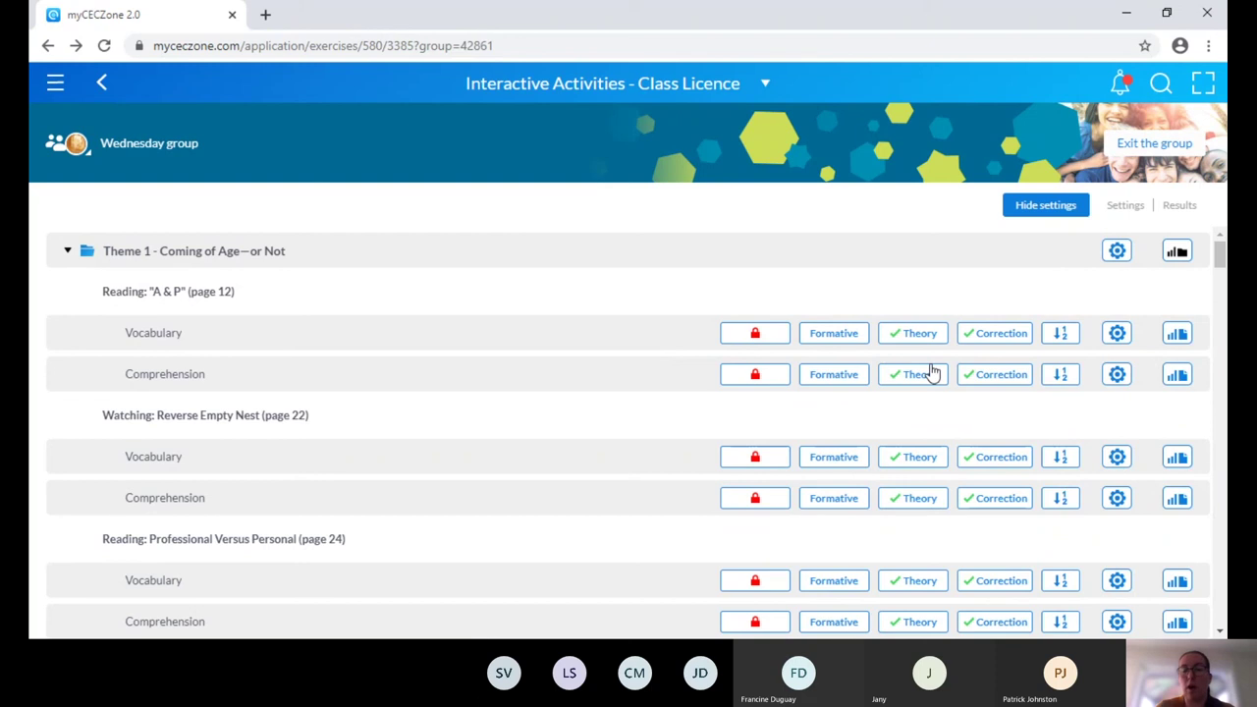
pyautogui.click(1117, 339)
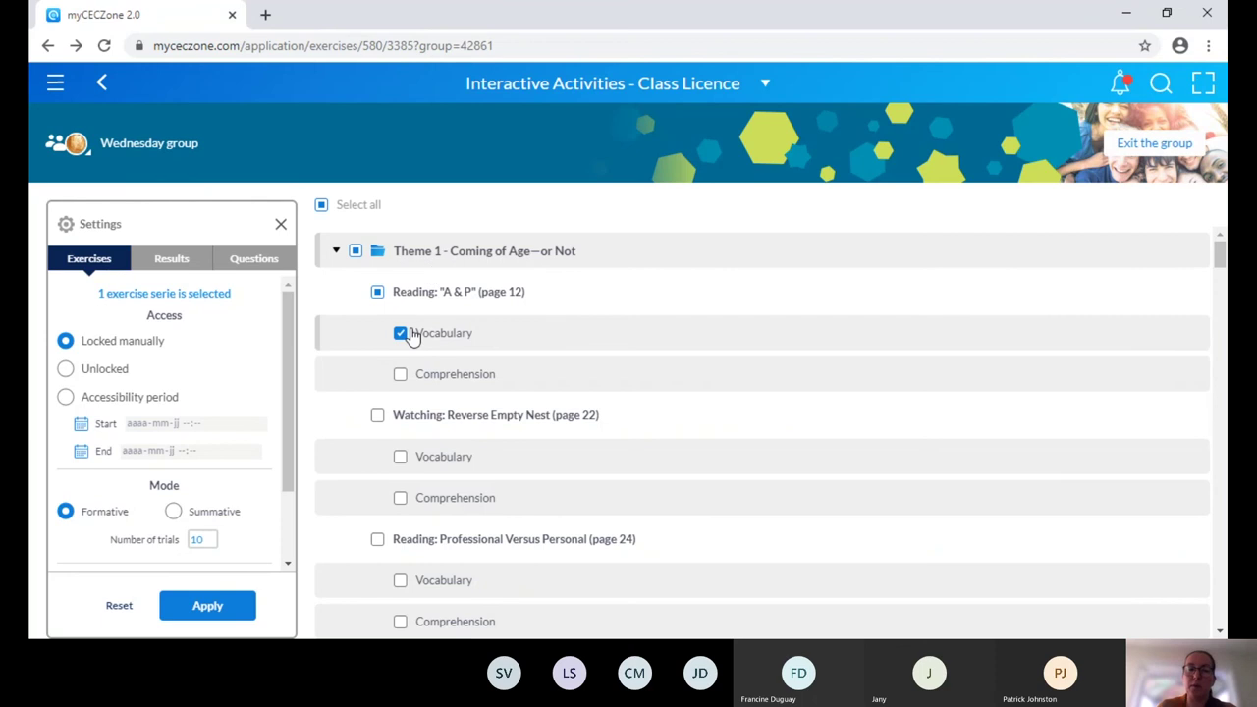
# Add A & P Comprehension and Reverse Empty Nest exercises, unlocked for an accessibility period.
pyautogui.click(402, 379)
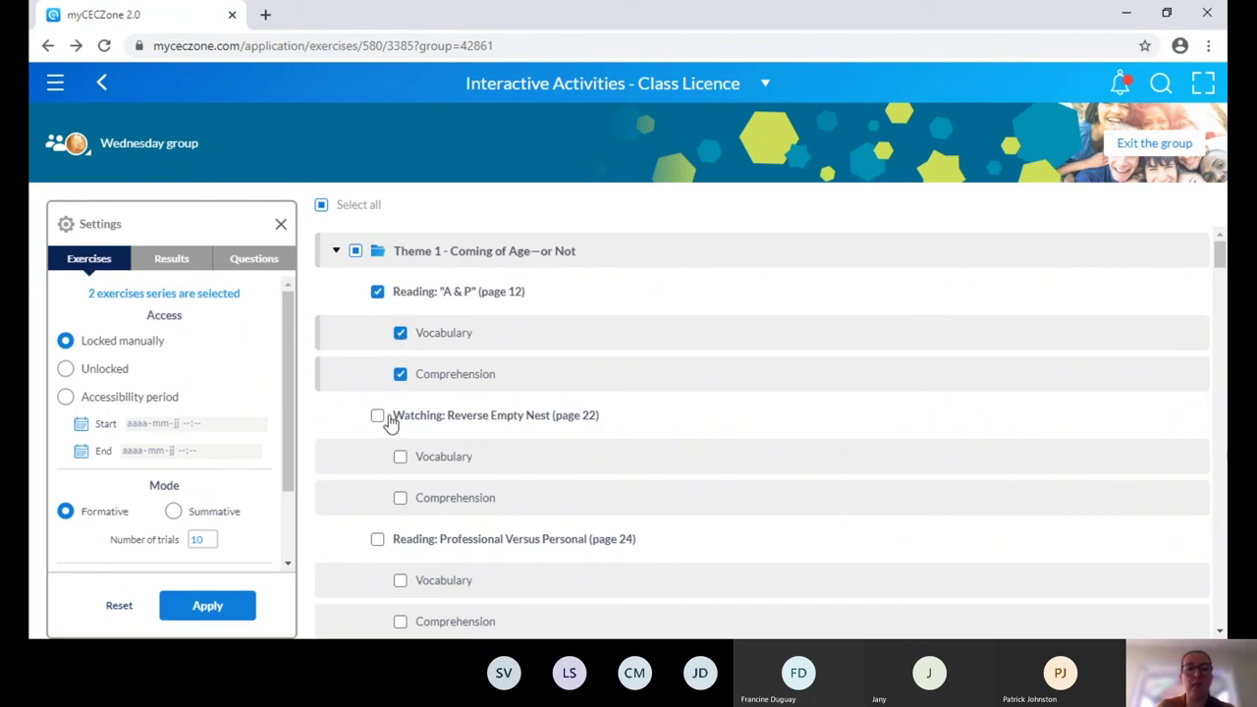
pyautogui.click(379, 418)
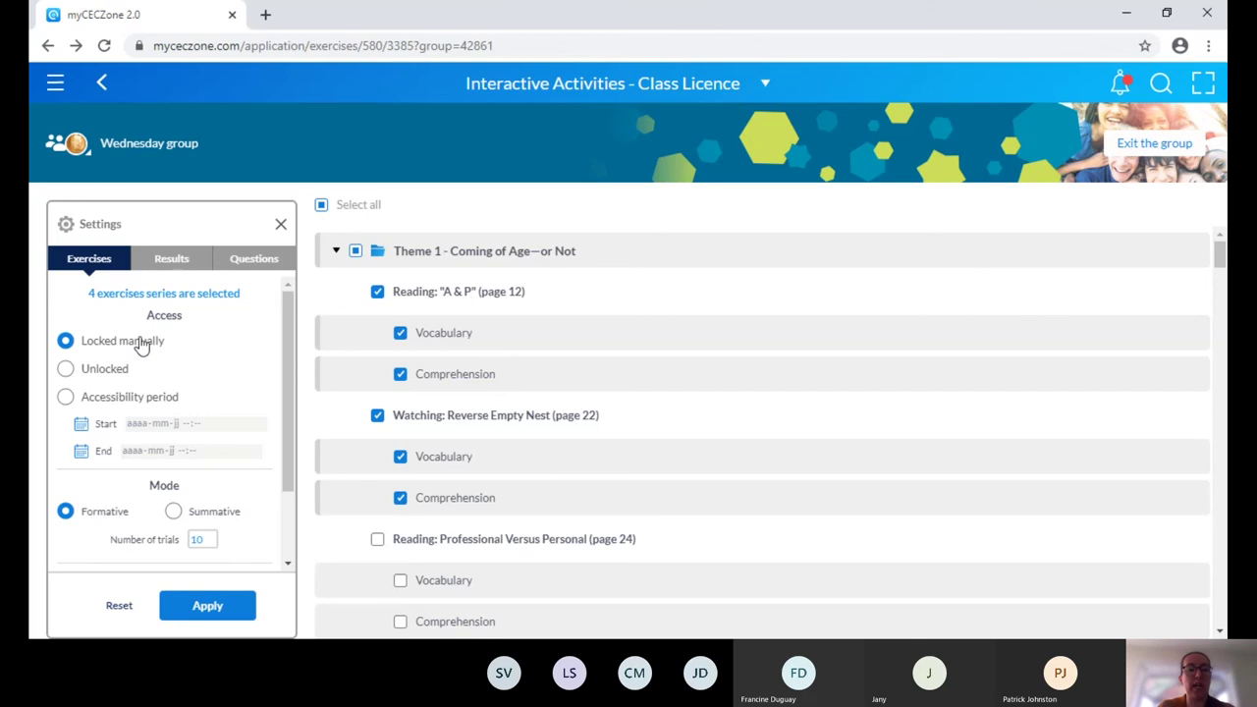
pyautogui.click(99, 379)
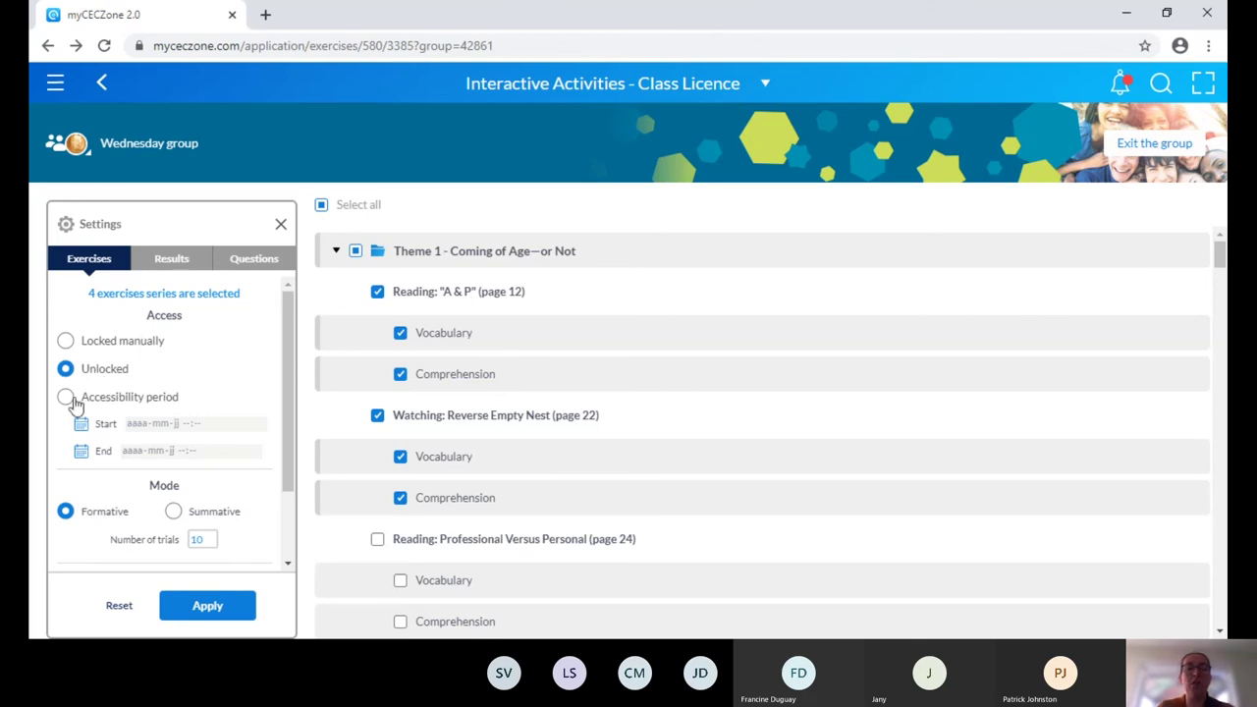
pyautogui.click(68, 398)
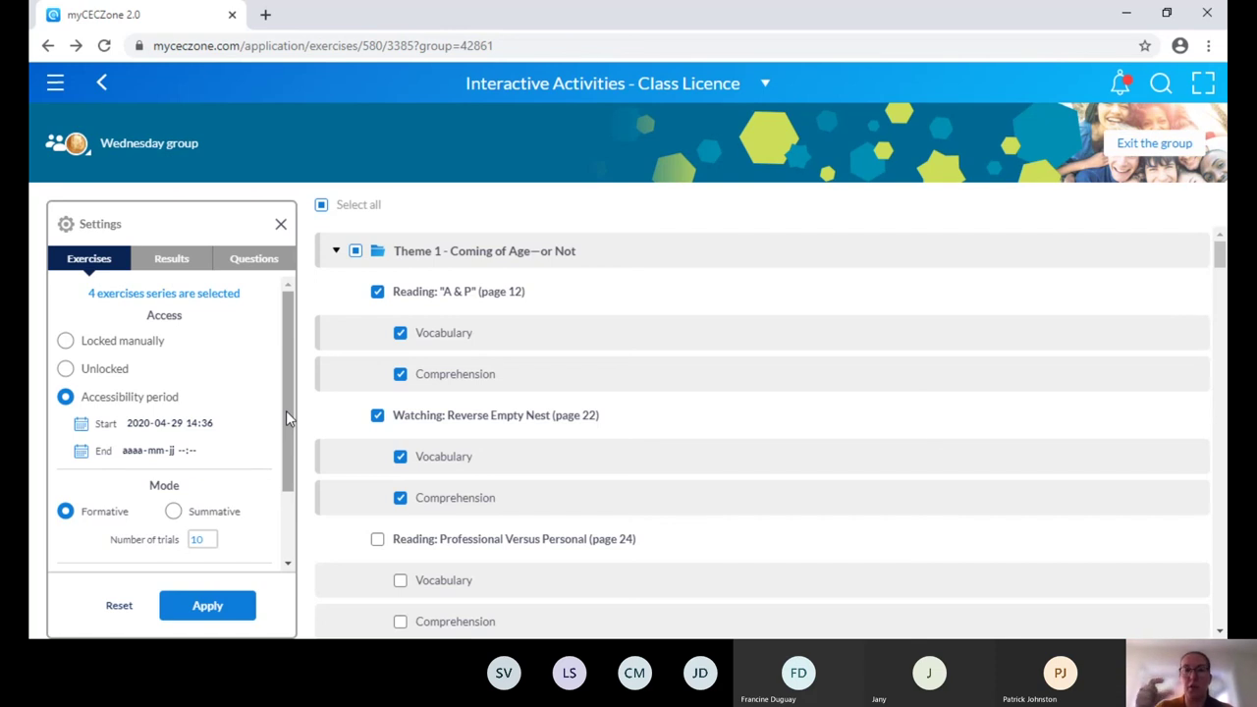
pyautogui.moveTo(286, 410); pyautogui.dragTo(295, 477)
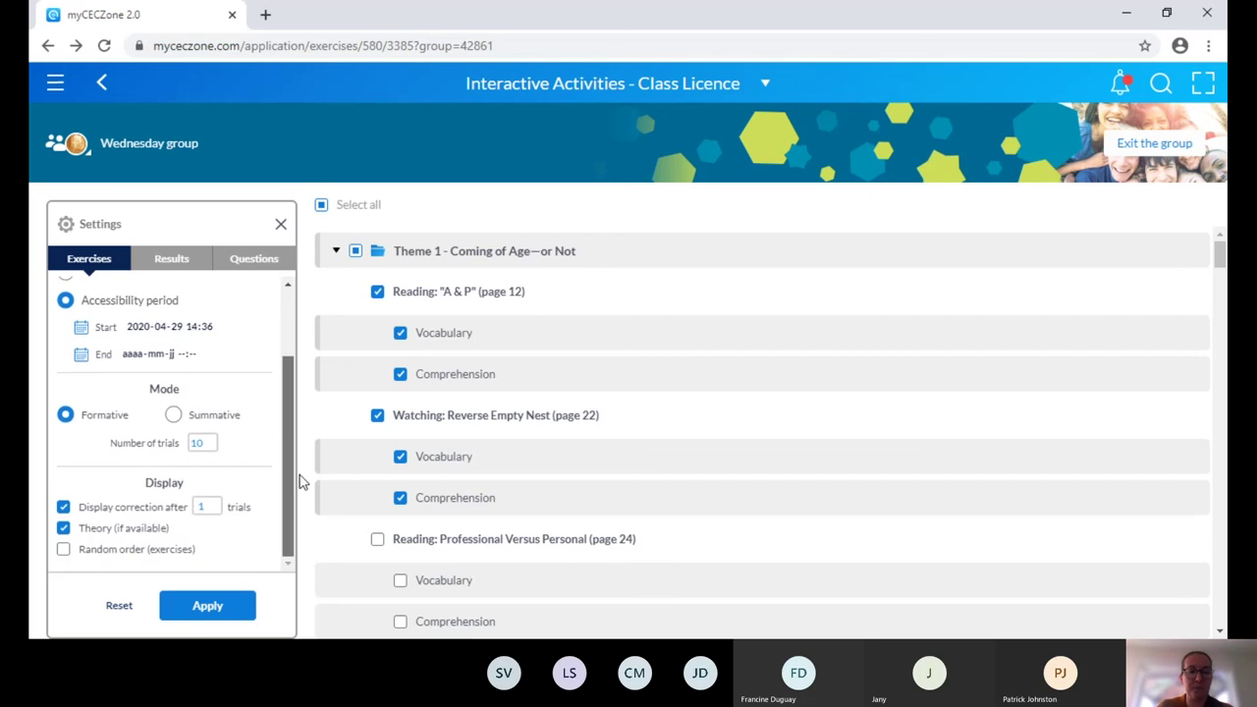
# Keep formative mode, allow 2 trials with corrections after 2, and view Results options.
pyautogui.click(174, 418)
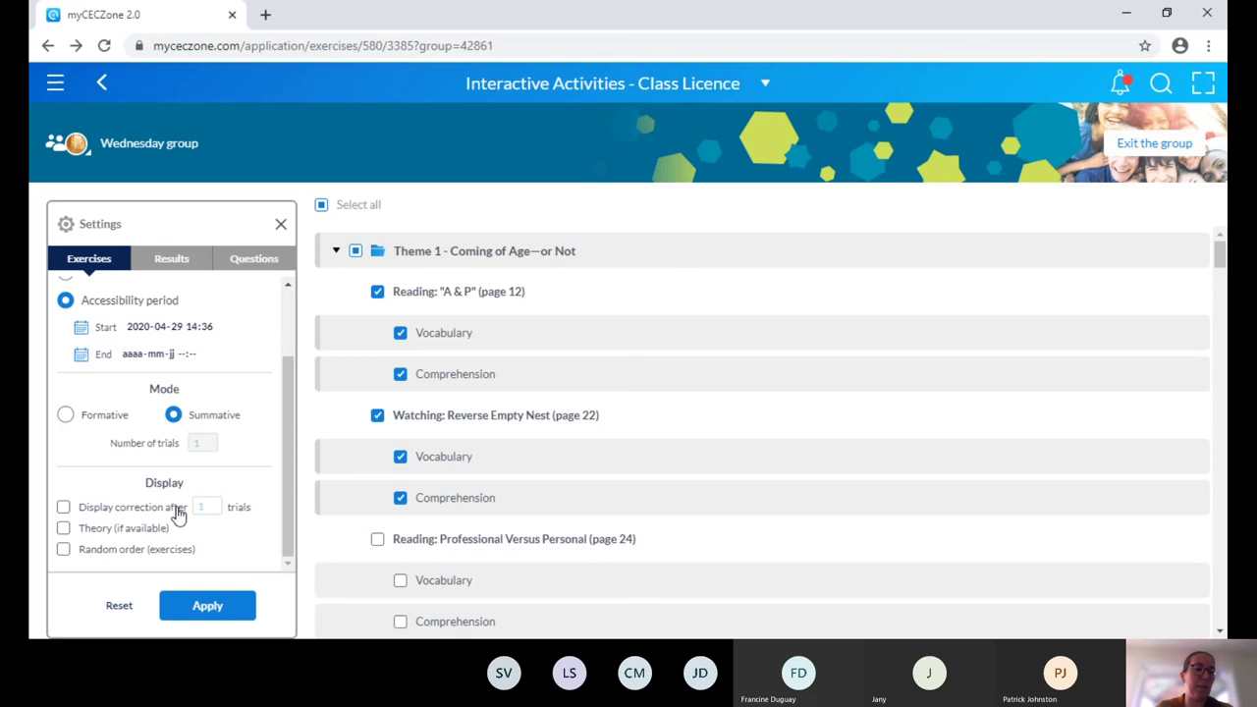
pyautogui.click(66, 420)
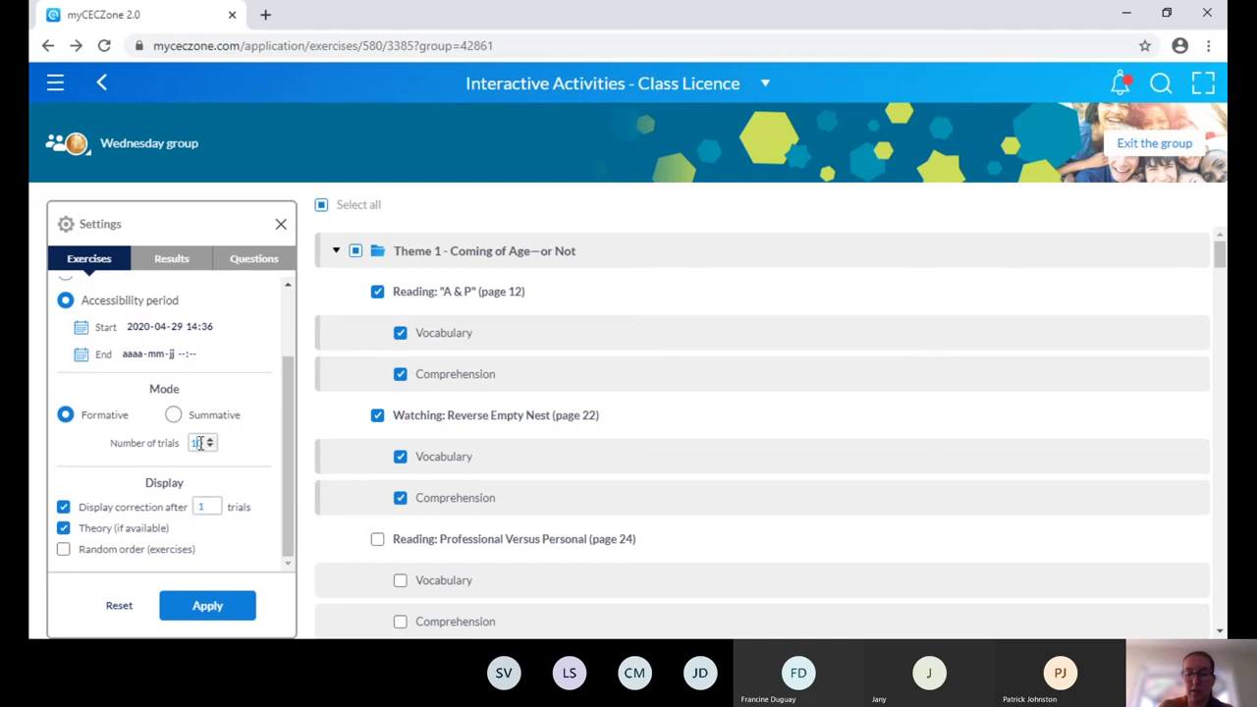
pyautogui.doubleClick(197, 442)
pyautogui.write('2')
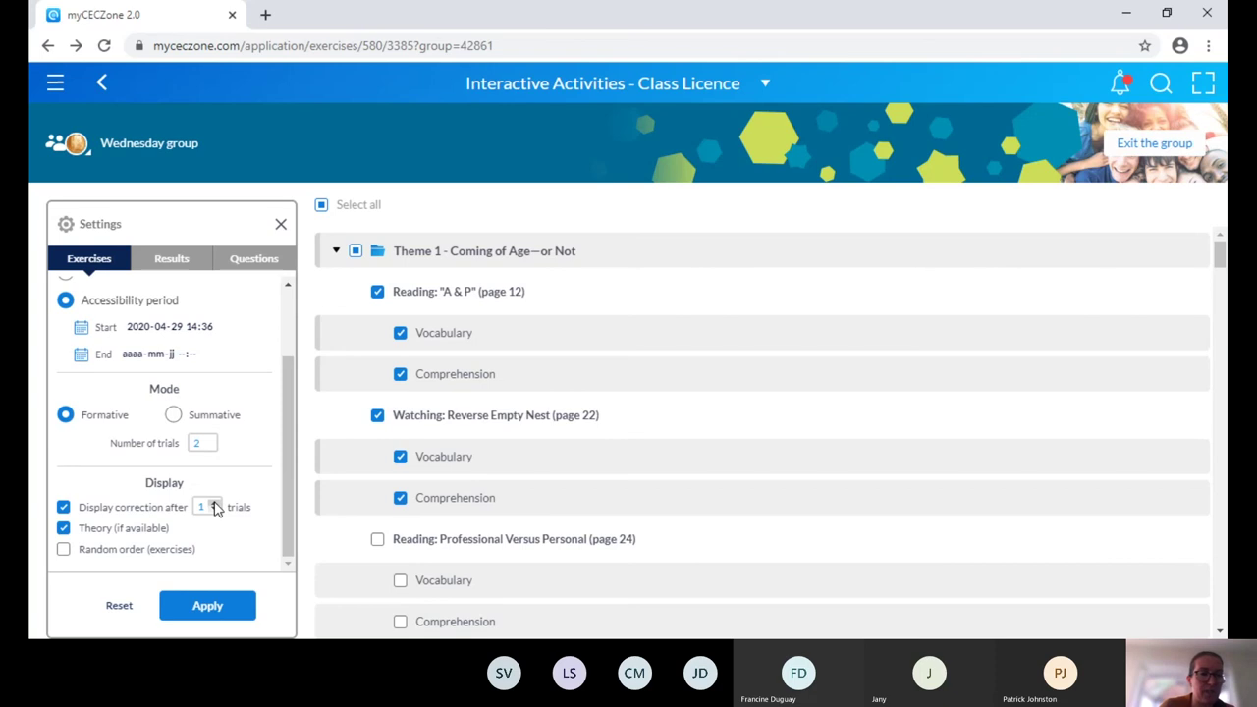
pyautogui.click(216, 504)
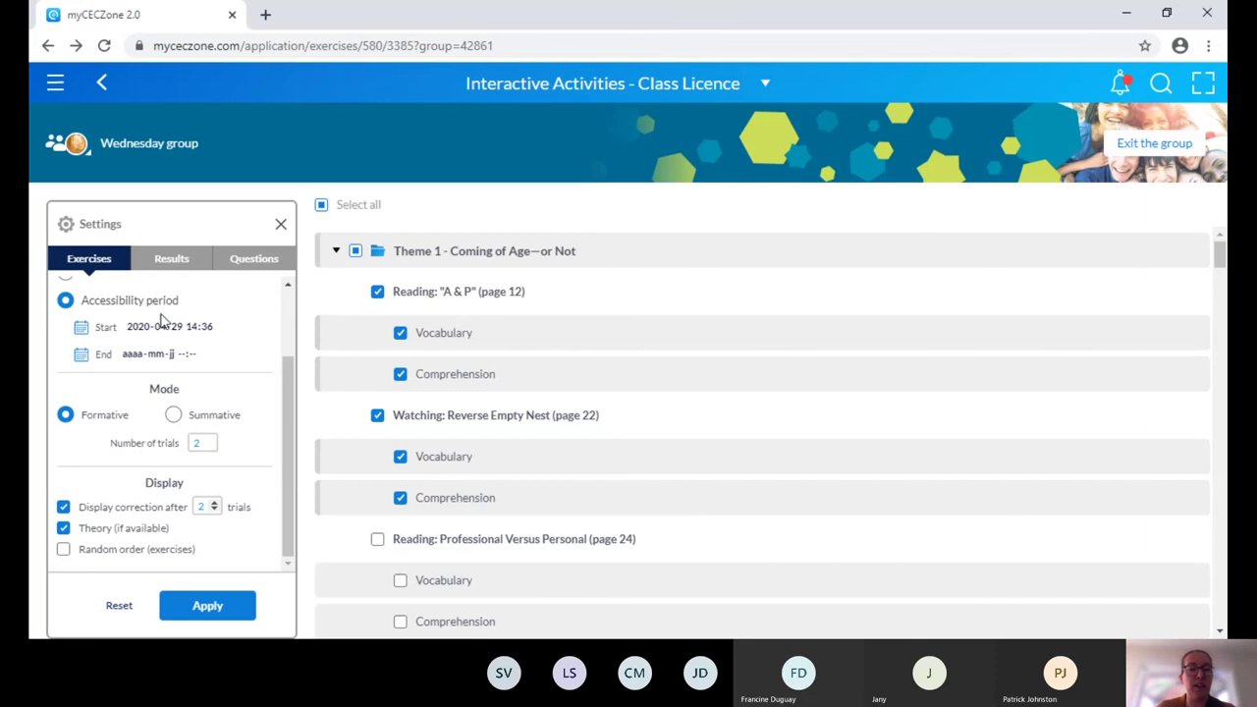
pyautogui.click(169, 268)
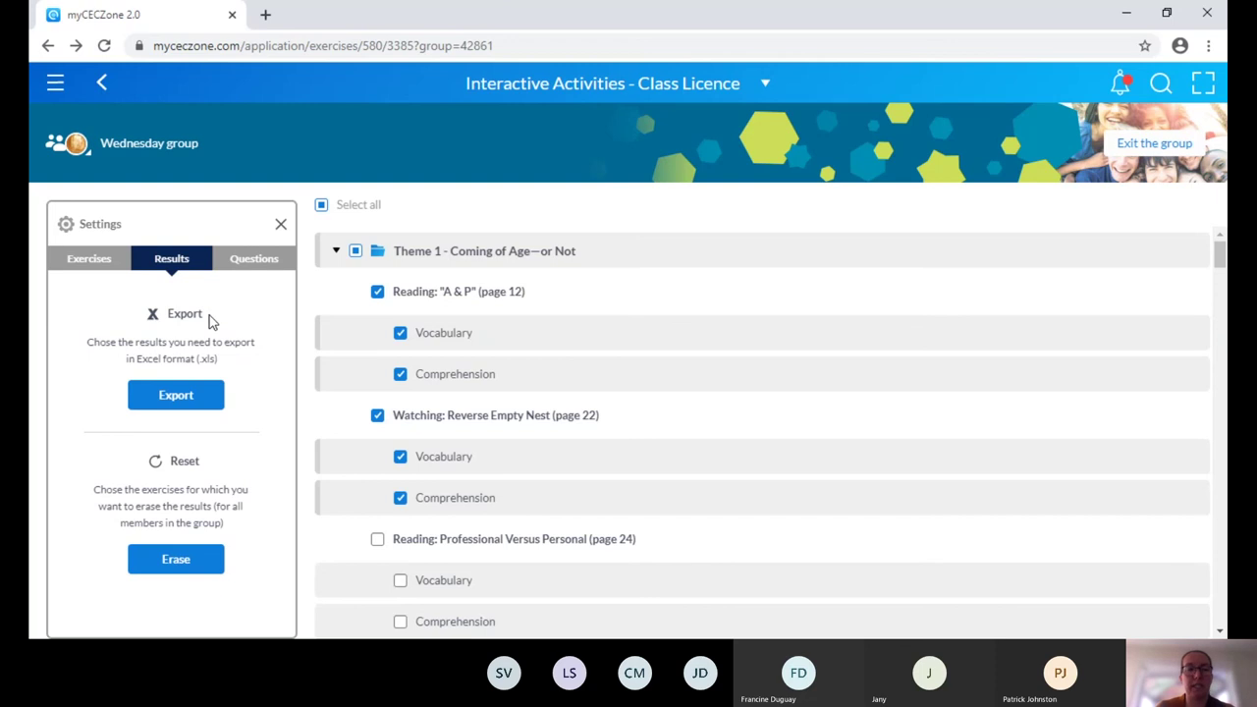
# In Questions settings, deselect Reverse Empty Nest exercises and A & P Comprehension.
pyautogui.click(254, 262)
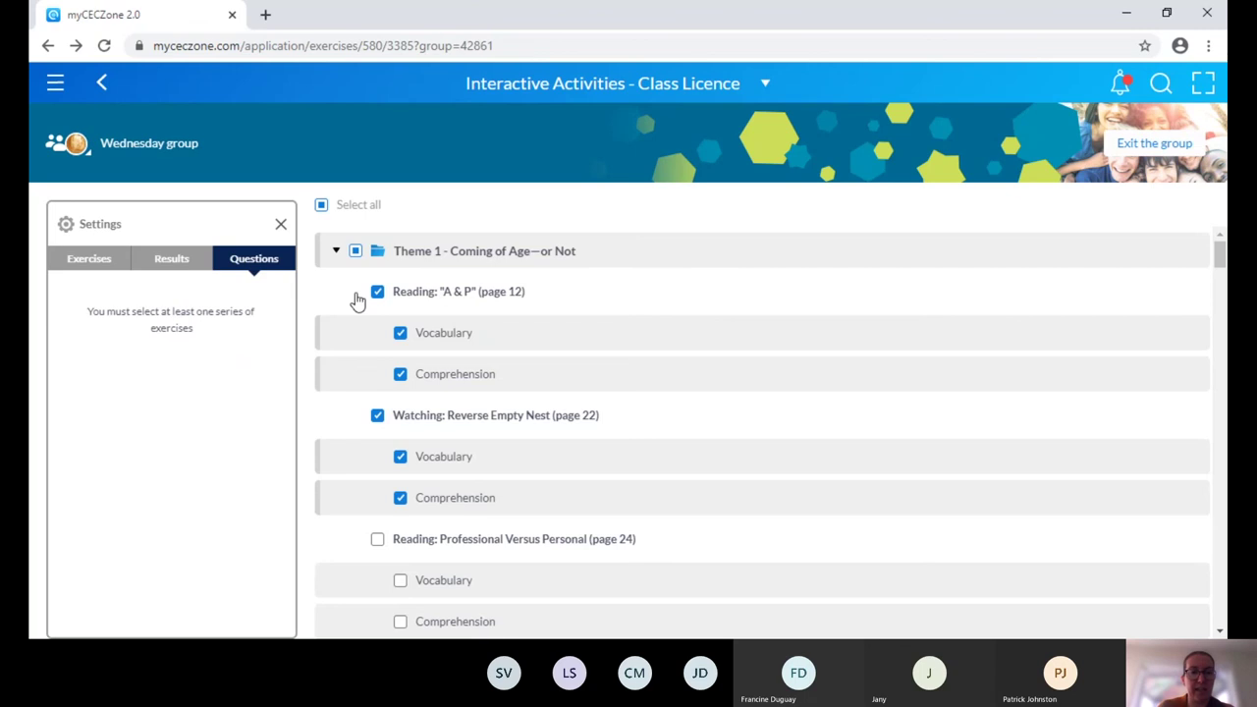
pyautogui.click(401, 498)
pyautogui.click(400, 457)
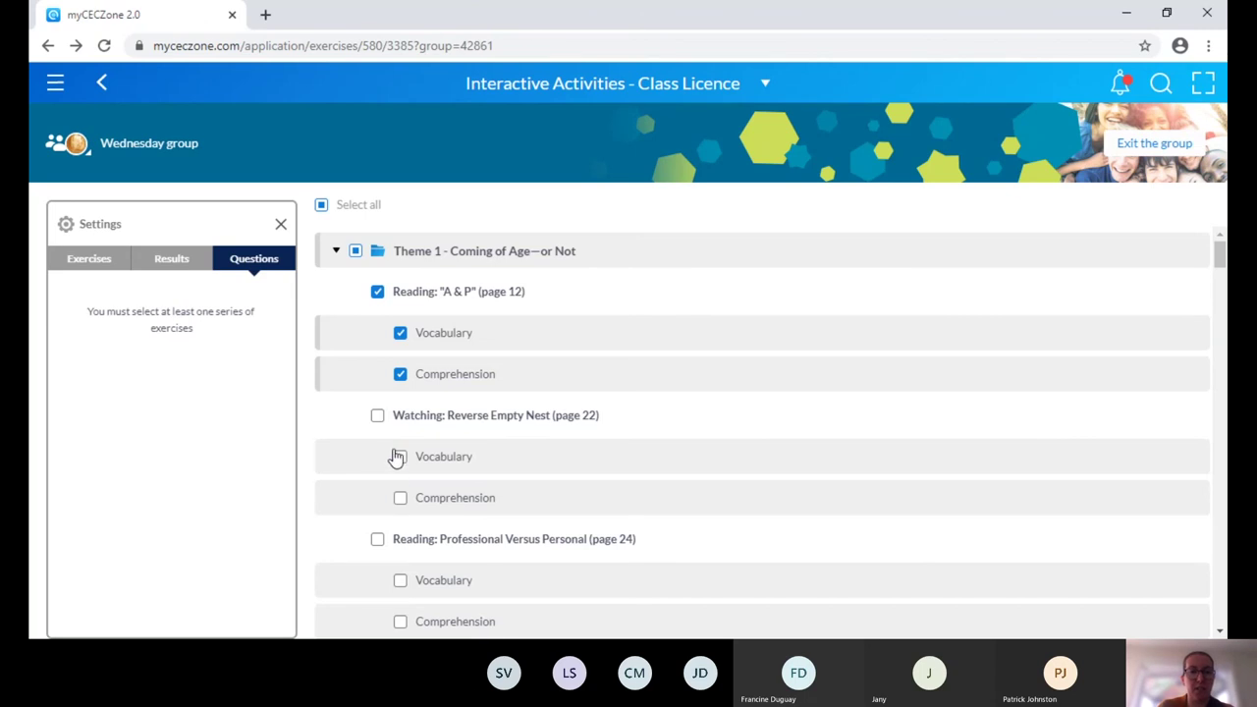
pyautogui.click(396, 385)
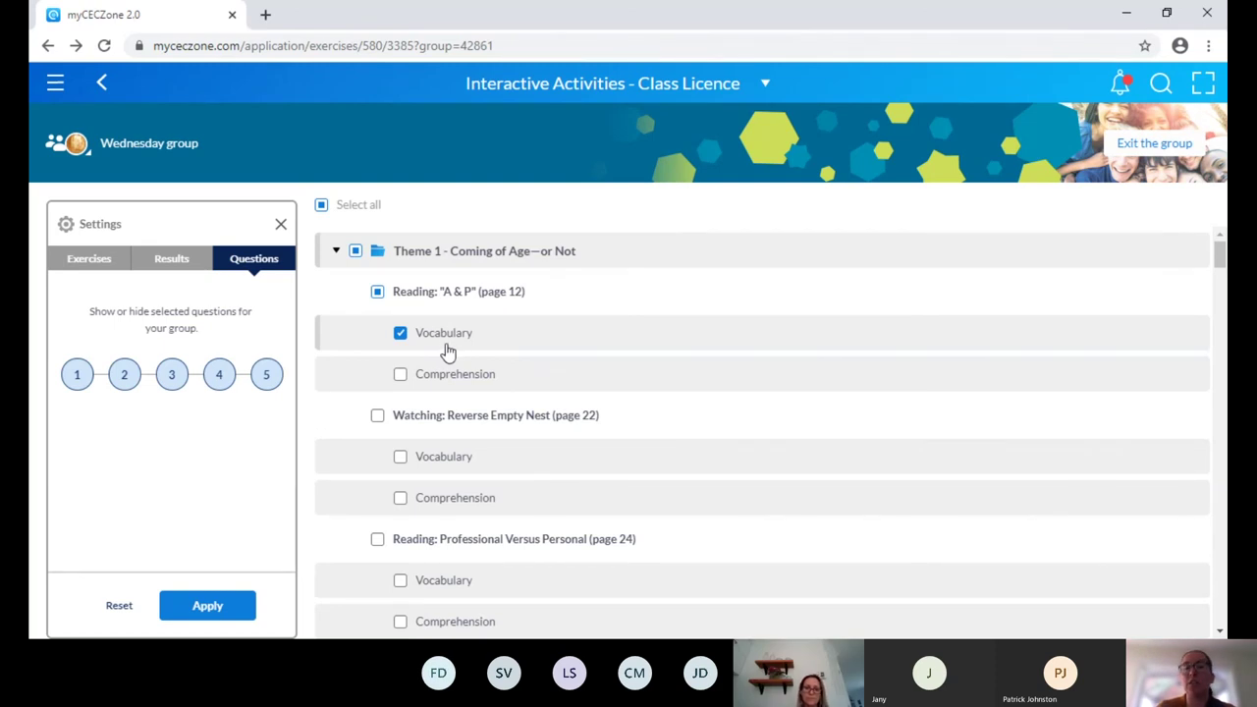
# Hide questions 4 and 5 from the group and apply the settings.
pyautogui.click(267, 383)
pyautogui.click(219, 381)
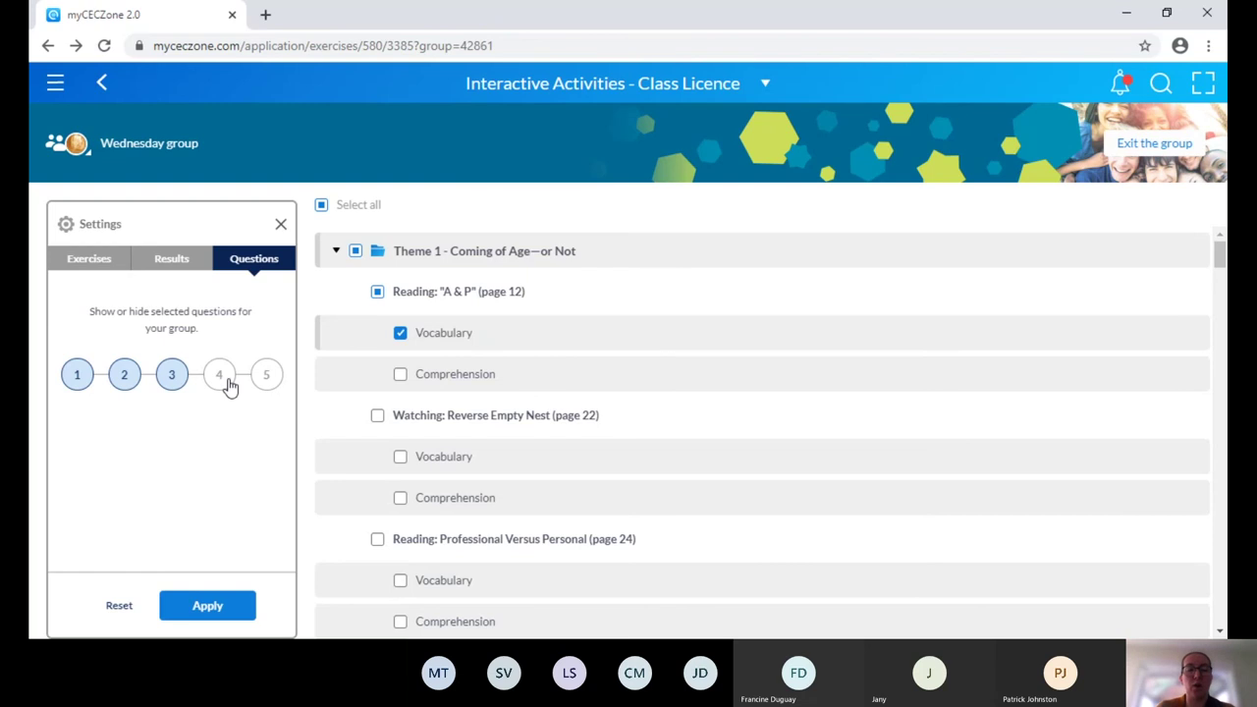
pyautogui.click(225, 609)
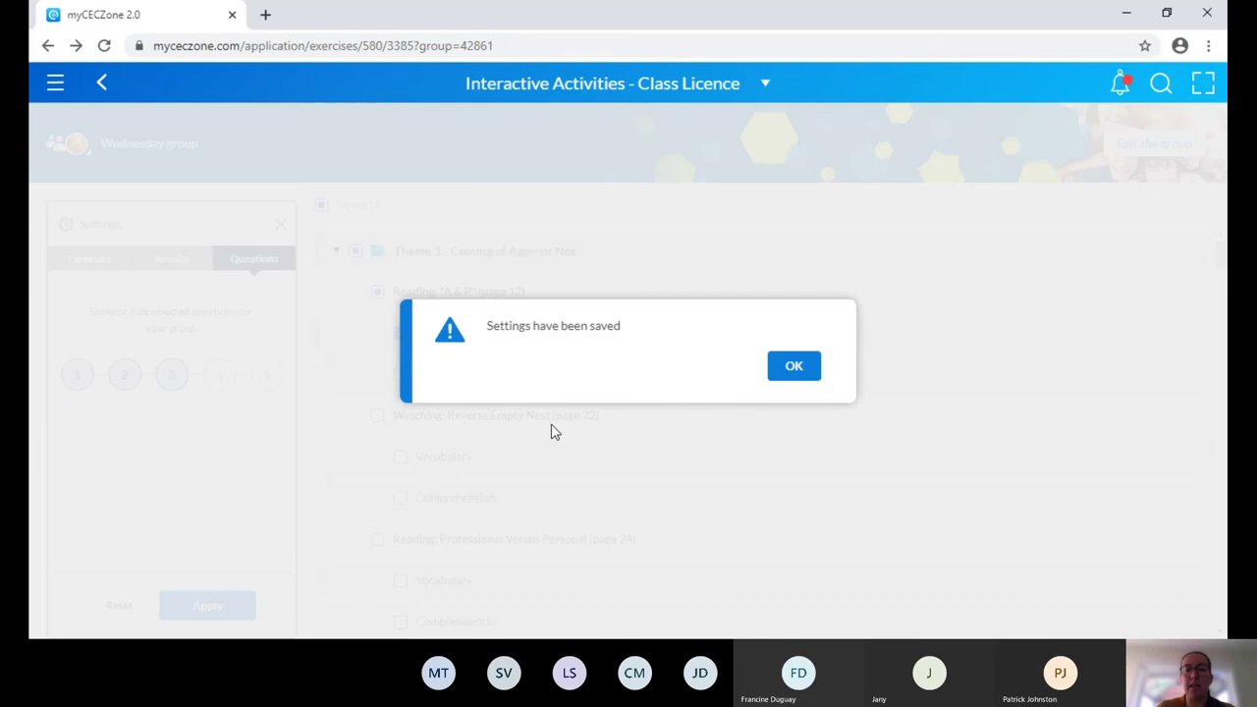
pyautogui.click(794, 367)
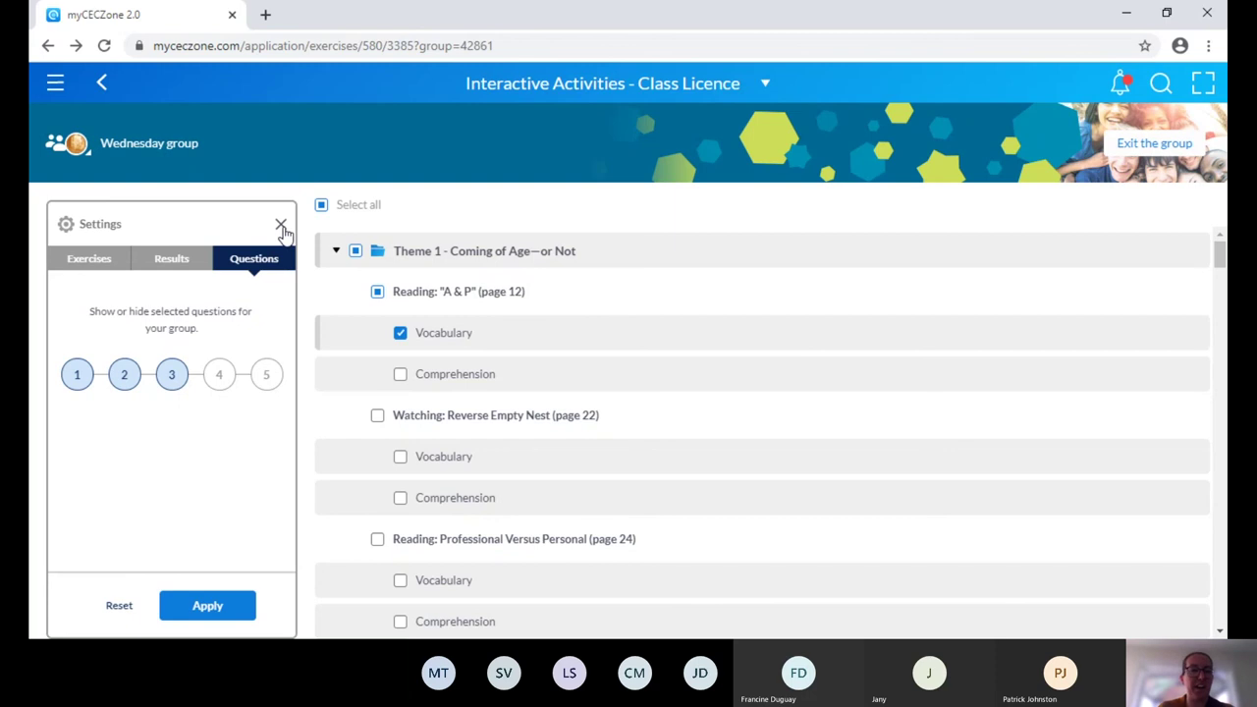
# Close settings, check the empty A & P Vocabulary results report, and return to the exercise list.
pyautogui.click(281, 226)
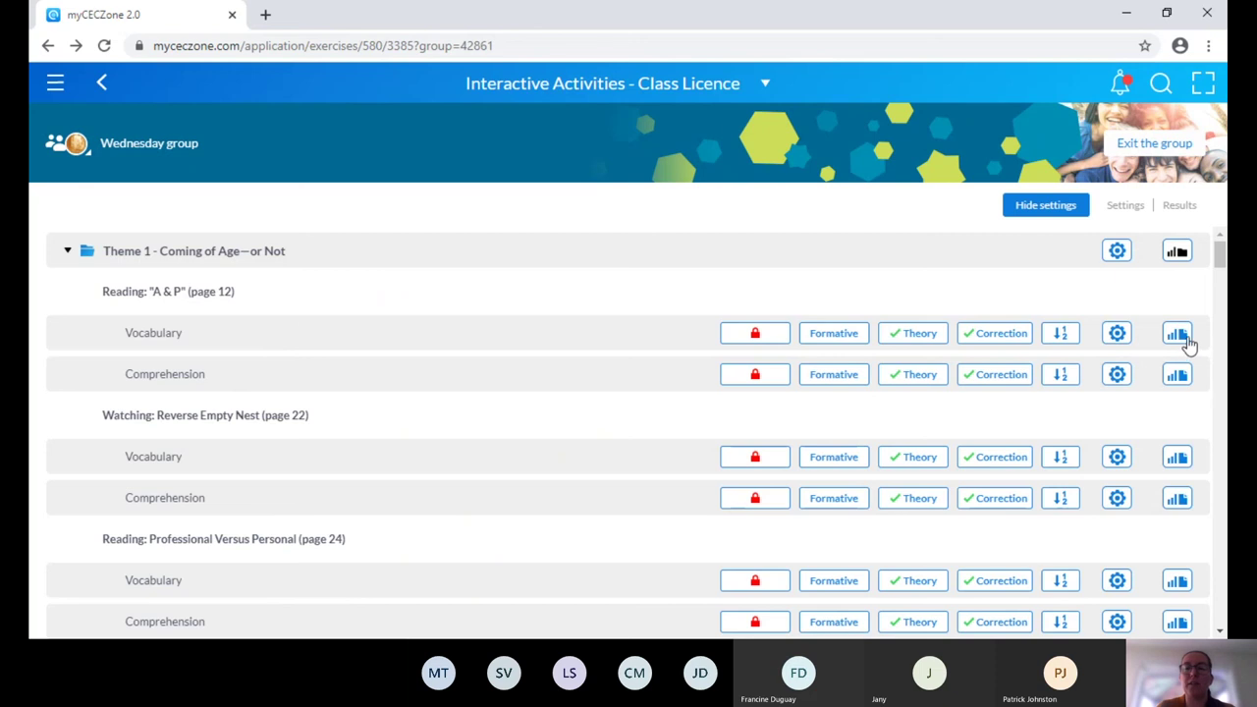
pyautogui.click(1177, 335)
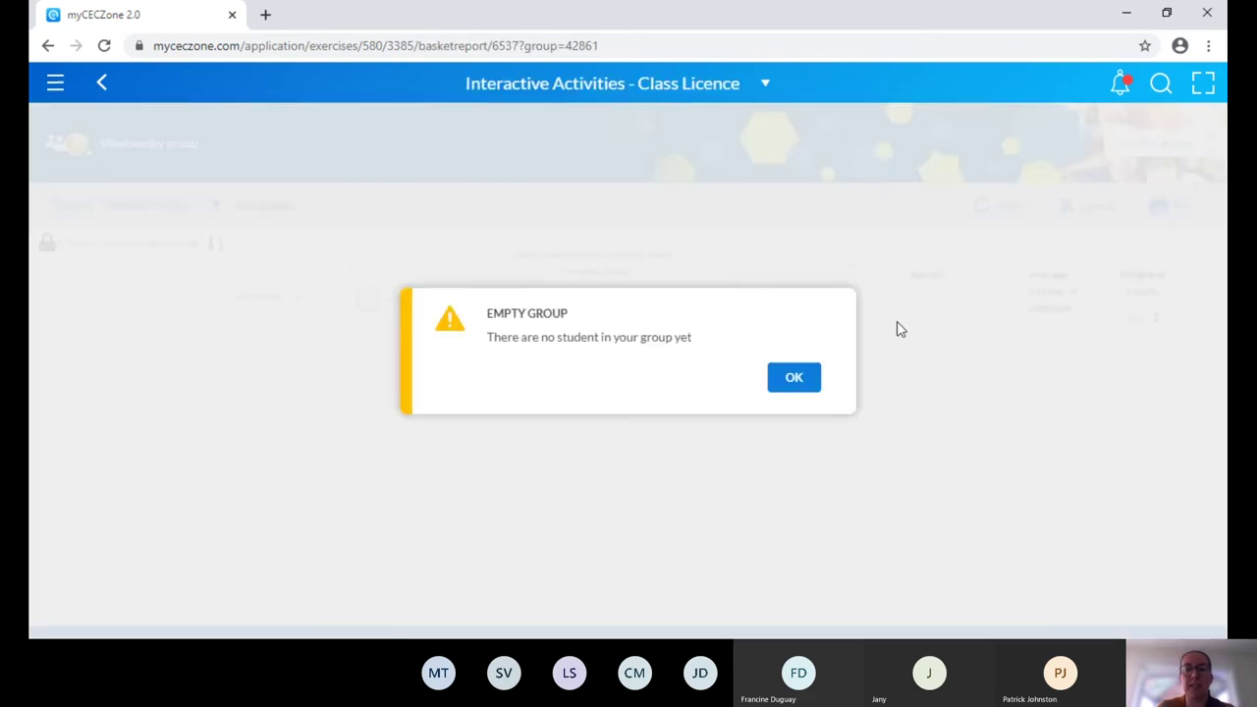
pyautogui.click(795, 379)
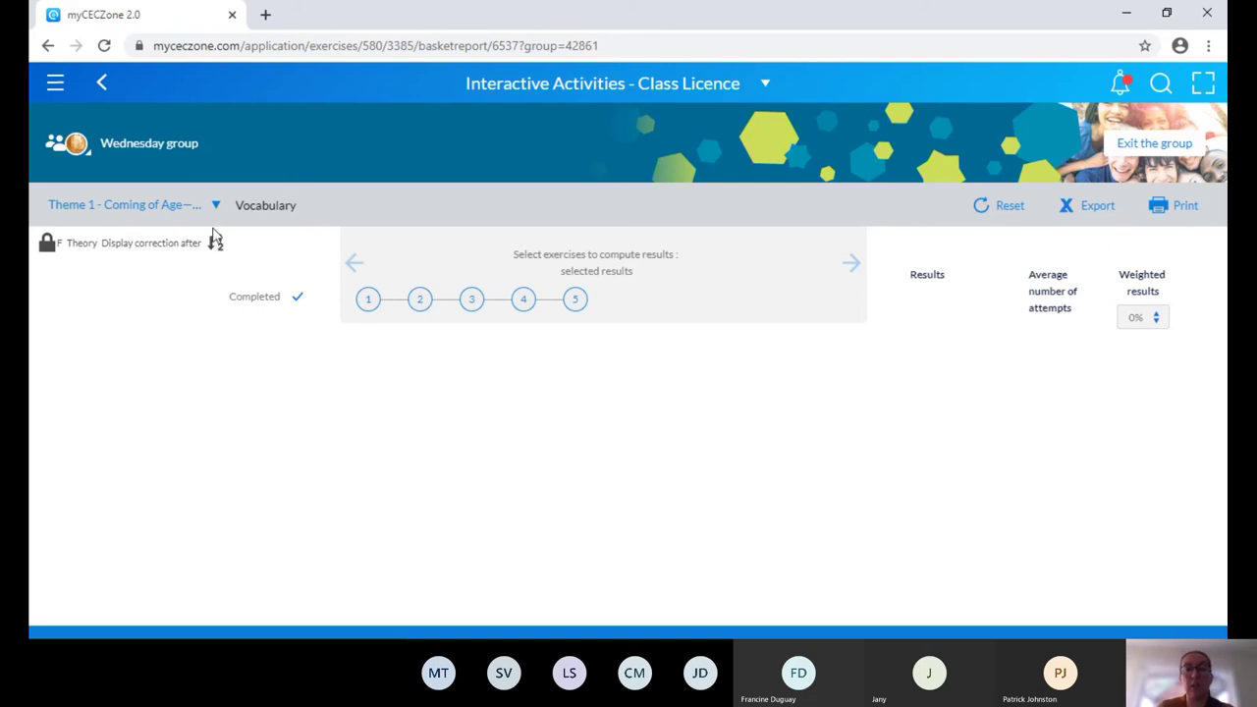
pyautogui.click(101, 84)
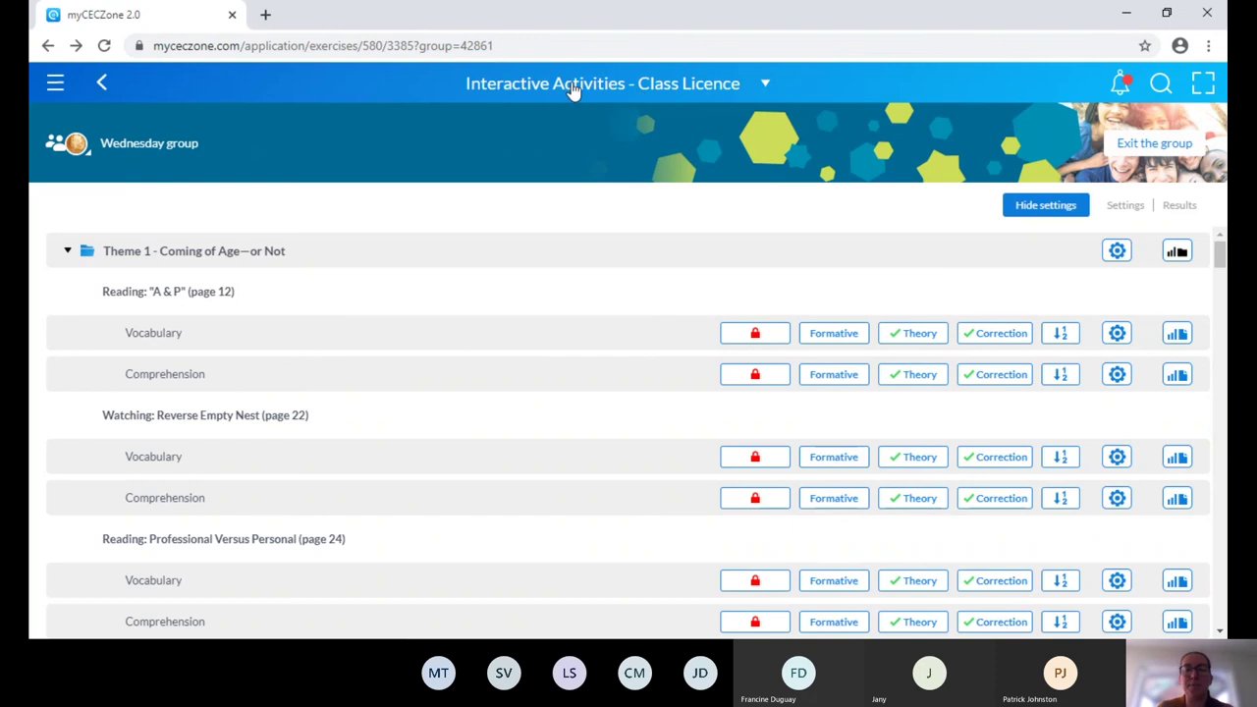
# Open the Skills and Grammar Book from the licensed resources and quit its tutorial.
pyautogui.click(766, 85)
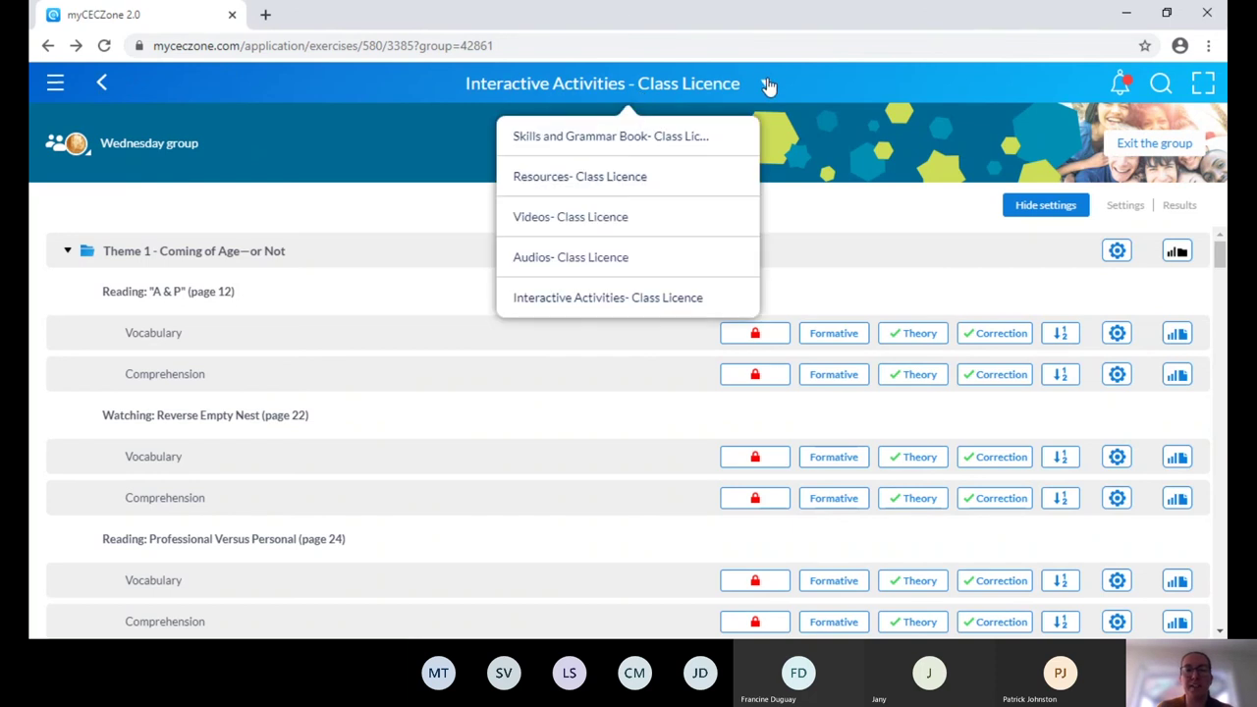
pyautogui.click(691, 143)
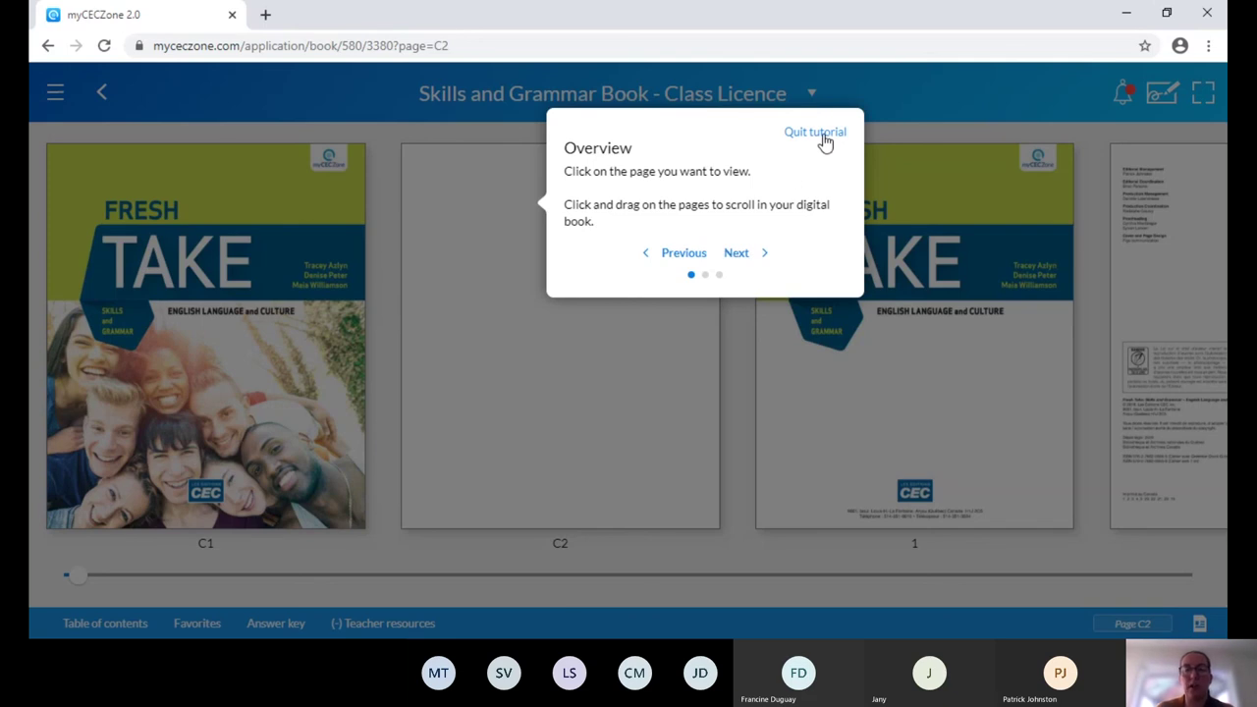
pyautogui.click(821, 133)
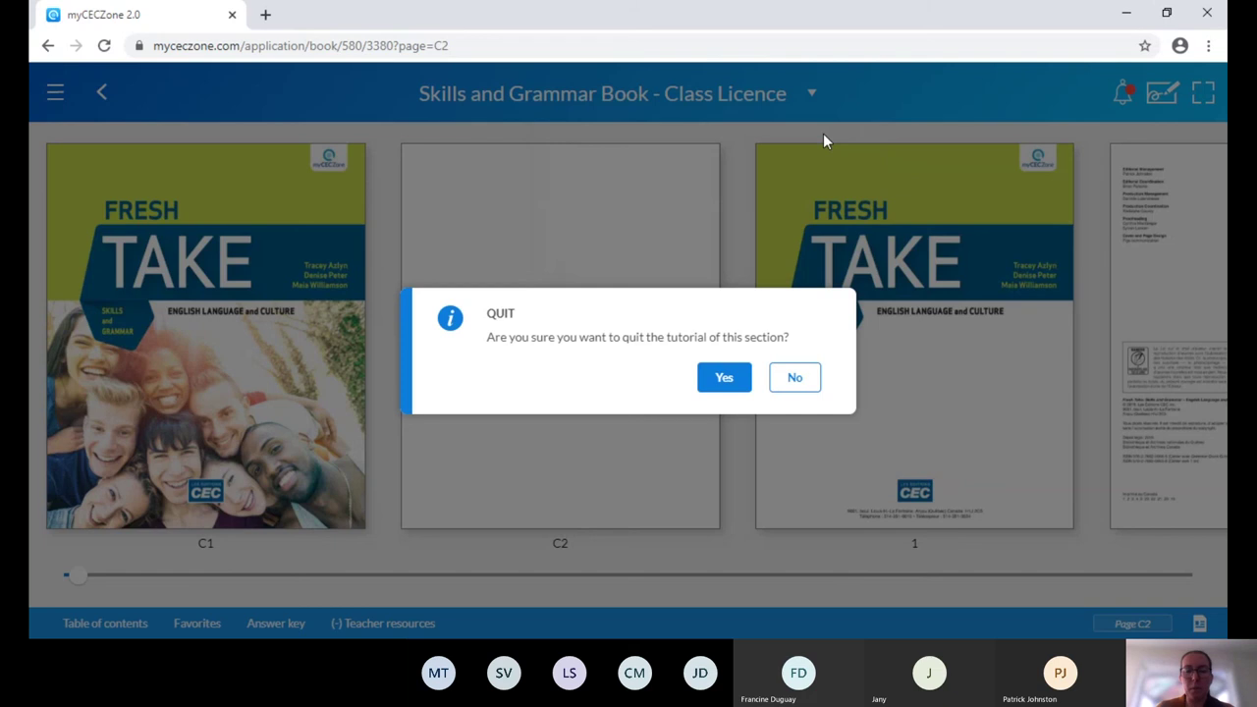
pyautogui.click(724, 383)
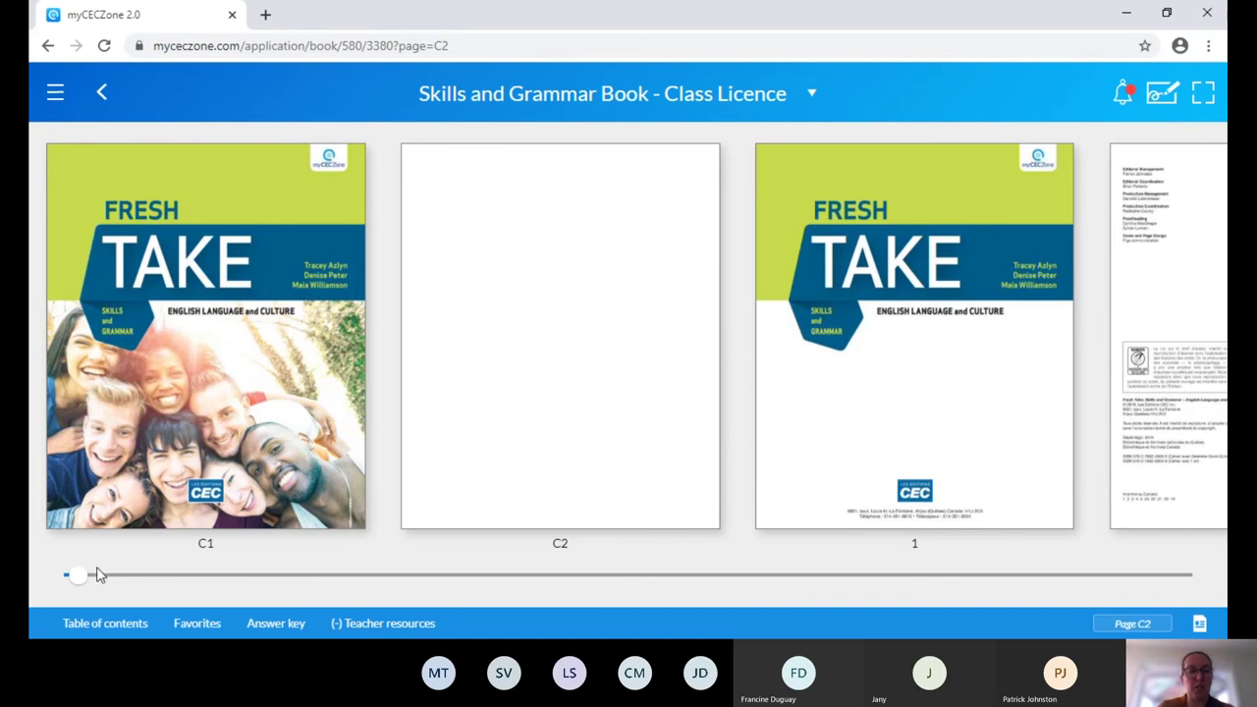
# Jump to Theme 1 via the table of contents, check Favorites, then slide to page 14.
pyautogui.moveTo(77, 577); pyautogui.dragTo(347, 580)
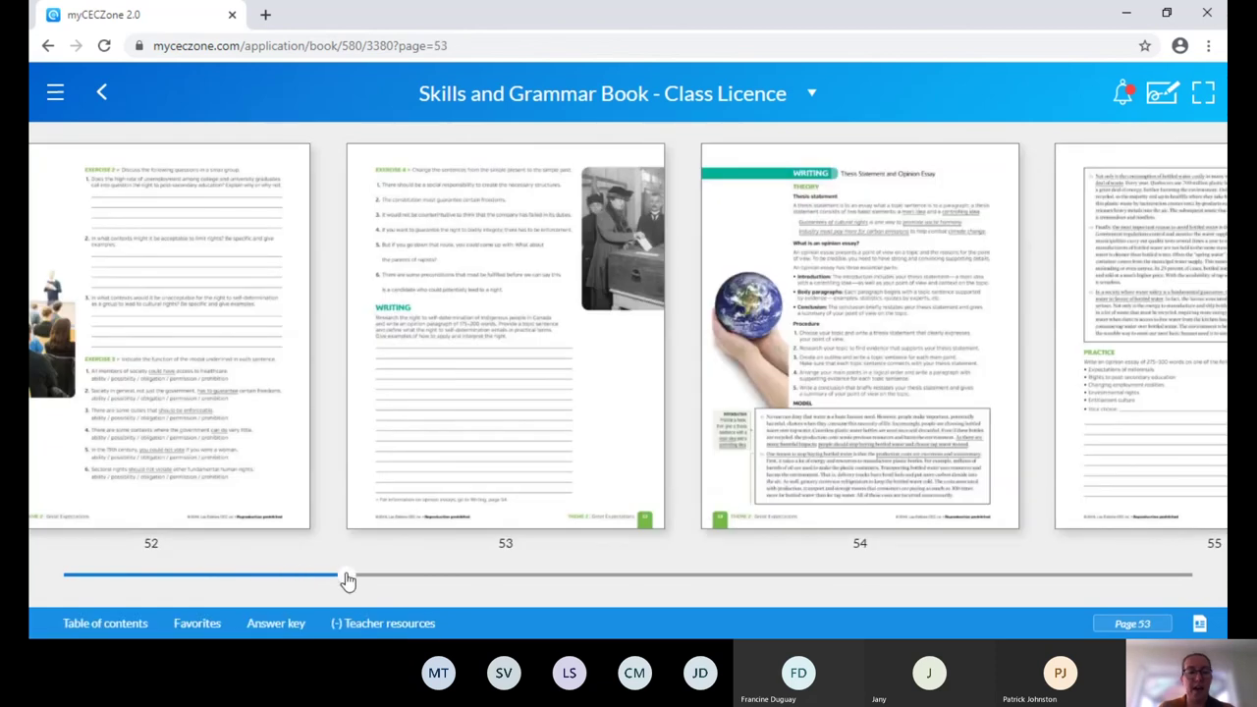
pyautogui.click(105, 623)
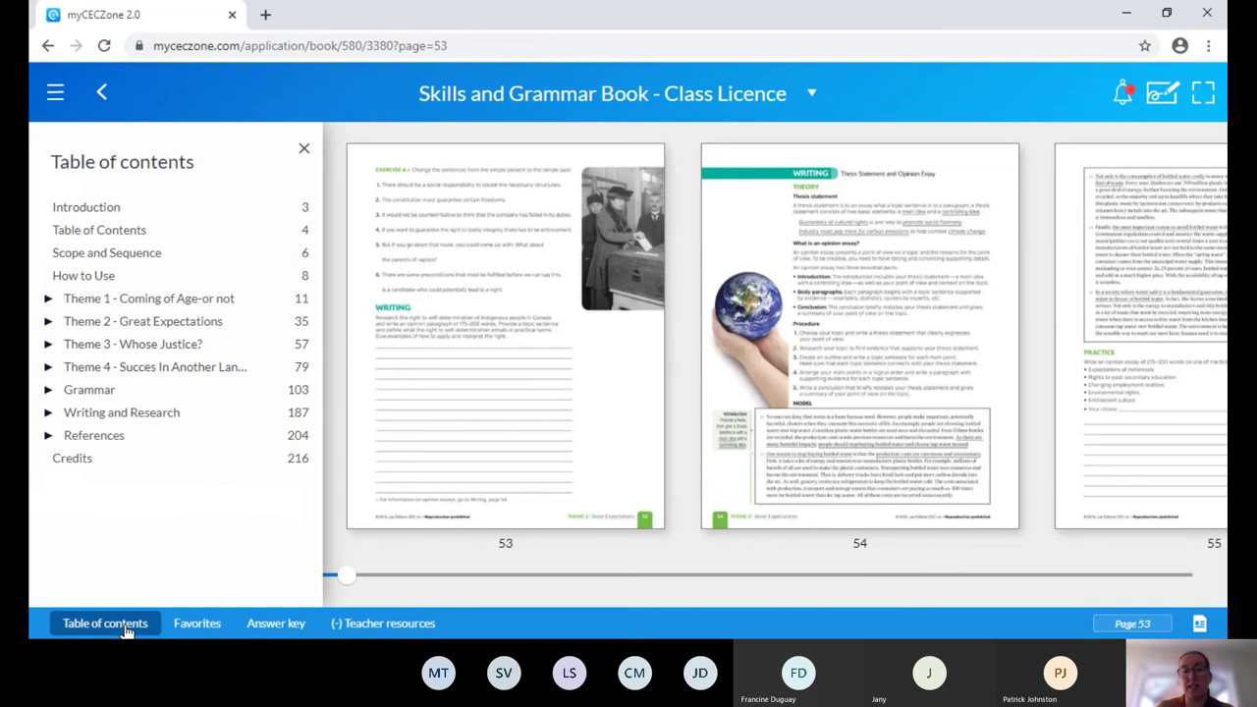
pyautogui.click(115, 304)
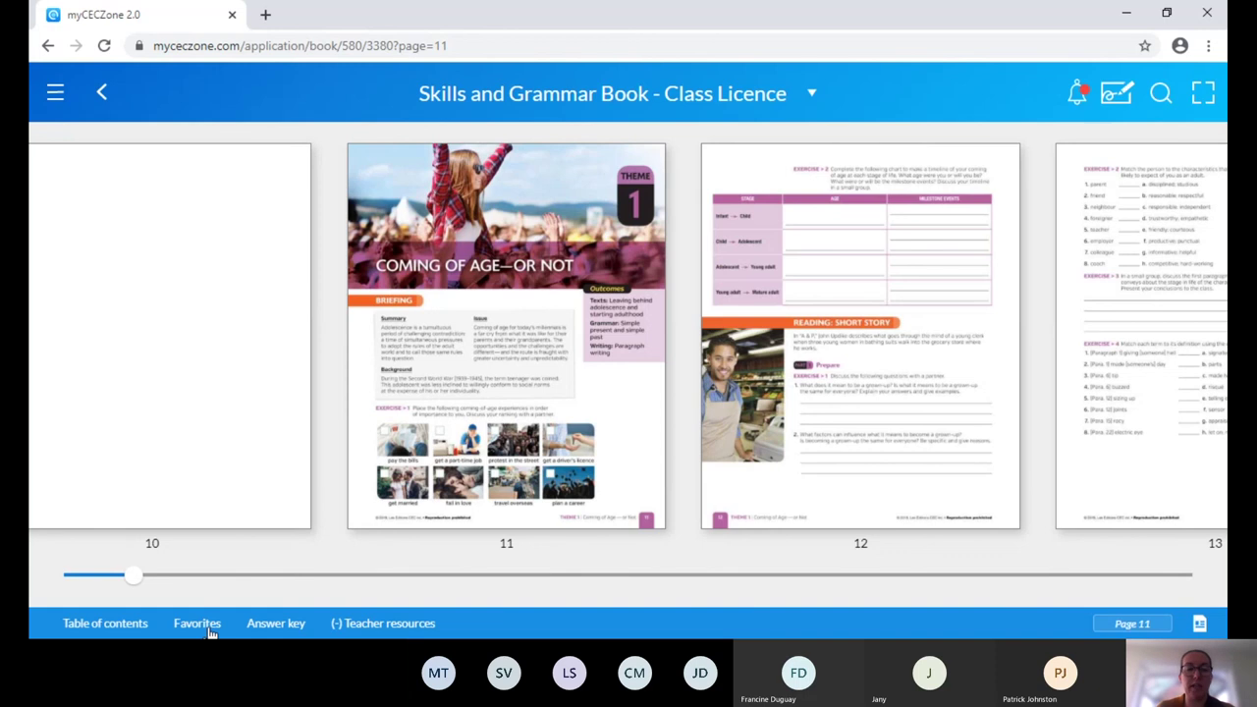
pyautogui.click(208, 628)
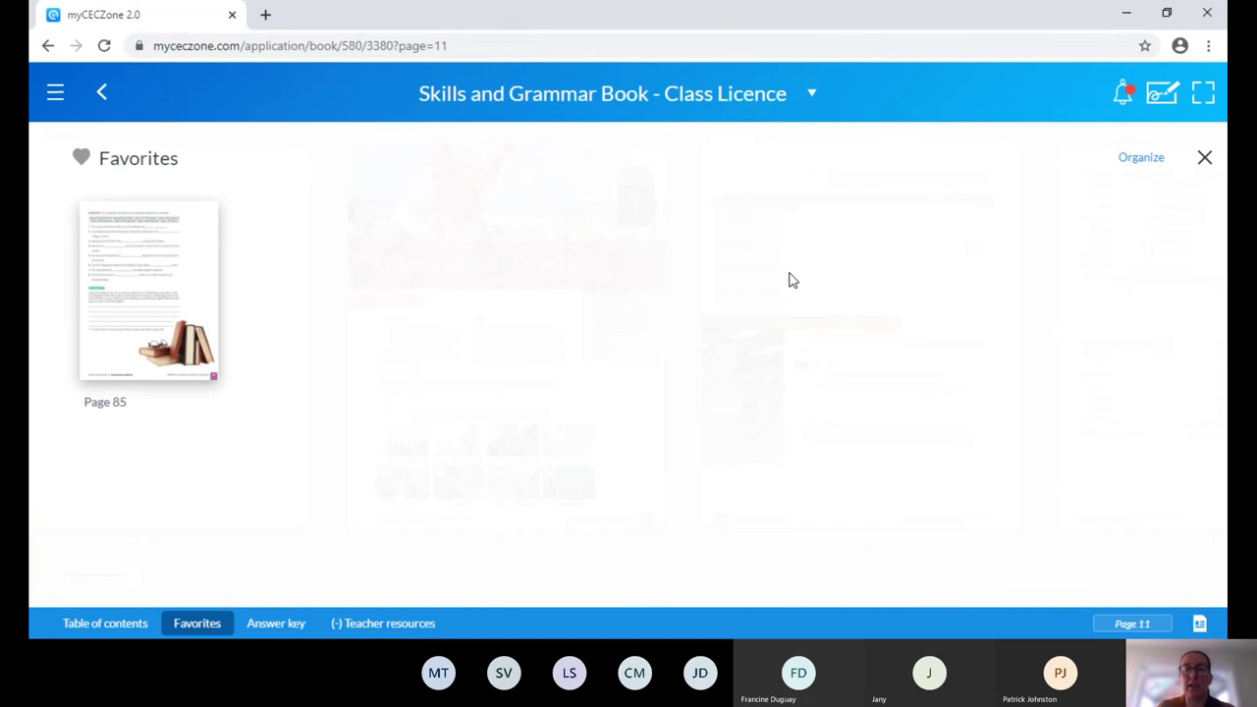
pyautogui.click(1204, 159)
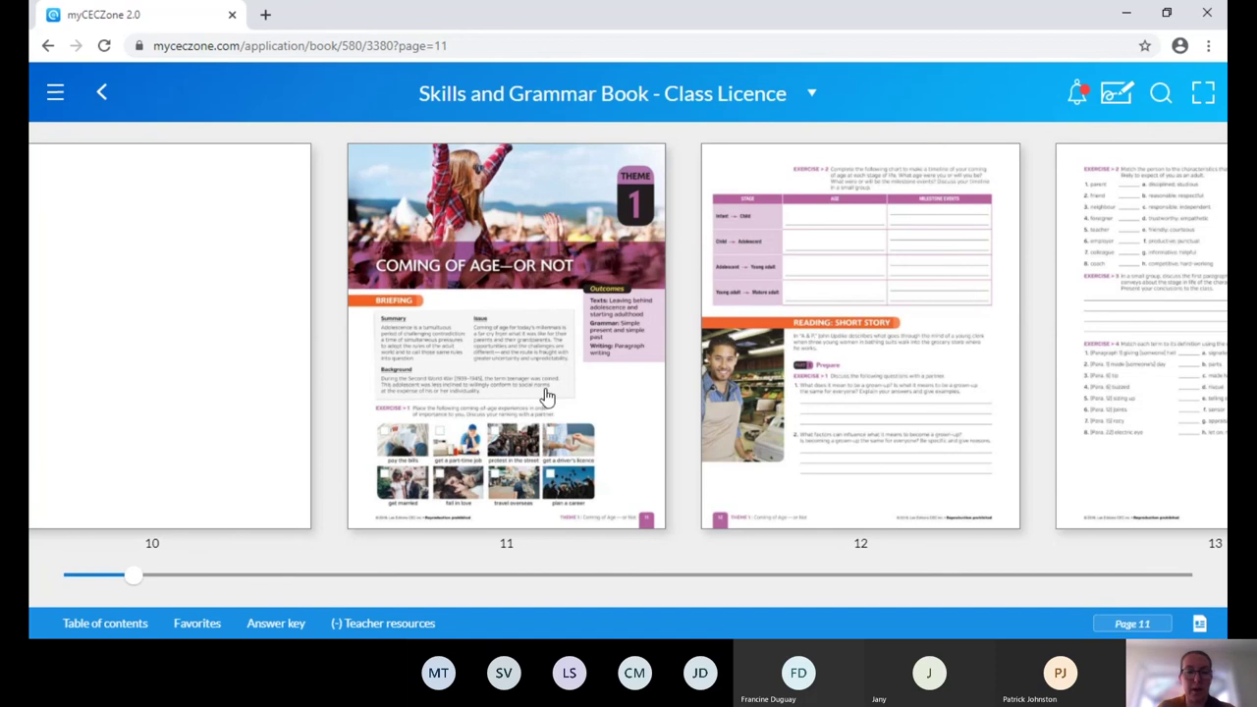
pyautogui.moveTo(134, 581); pyautogui.dragTo(160, 577)
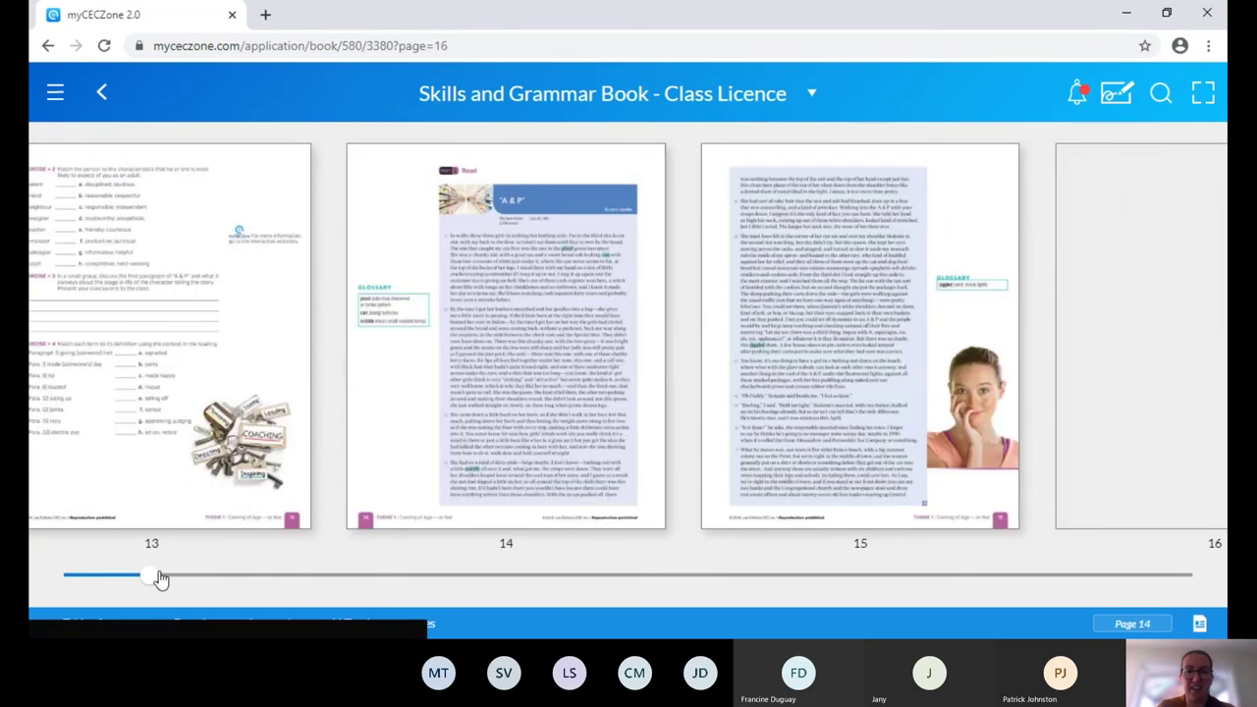